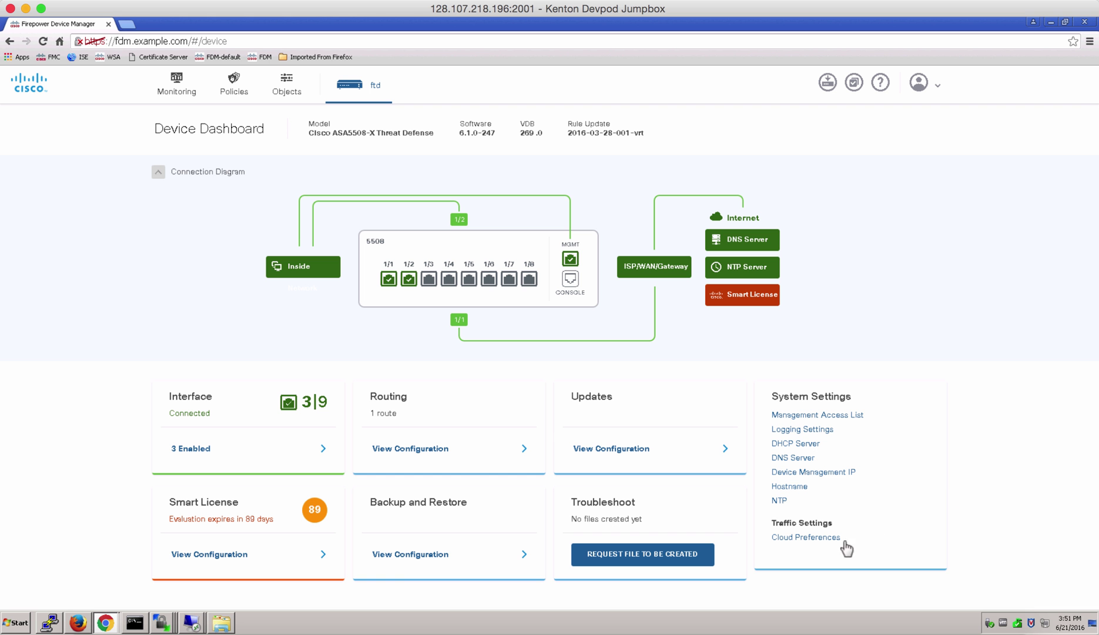
Step: Enable Query Cisco CSI for Unknown URLs in Cloud Preferences and save the setting
{"action": "left_click", "coordinate": [797, 537]}
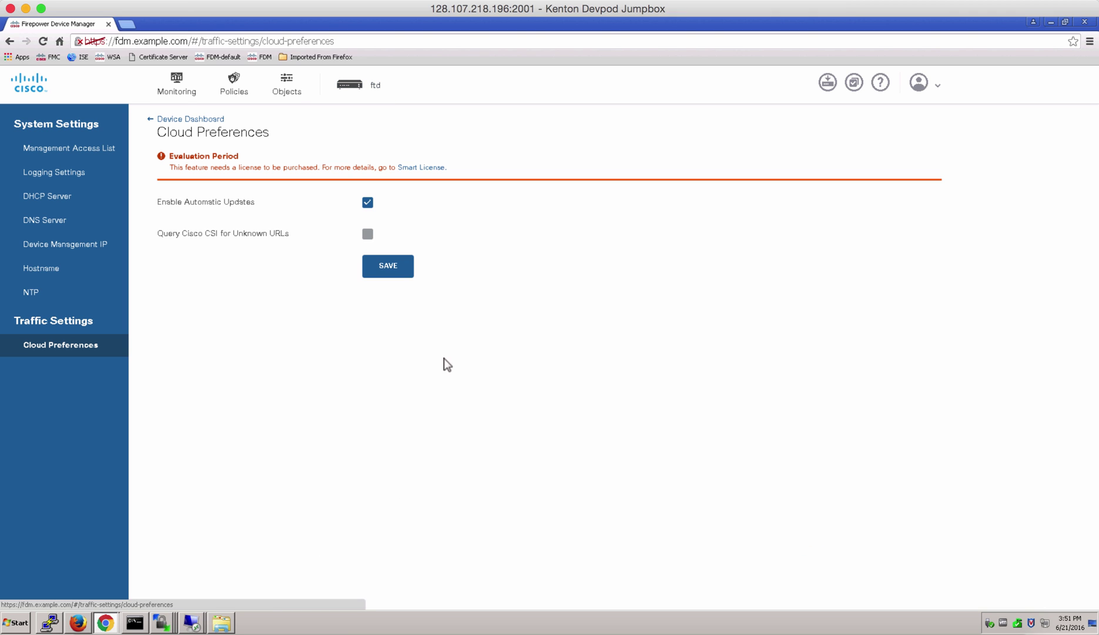
{"action": "left_click", "coordinate": [367, 235]}
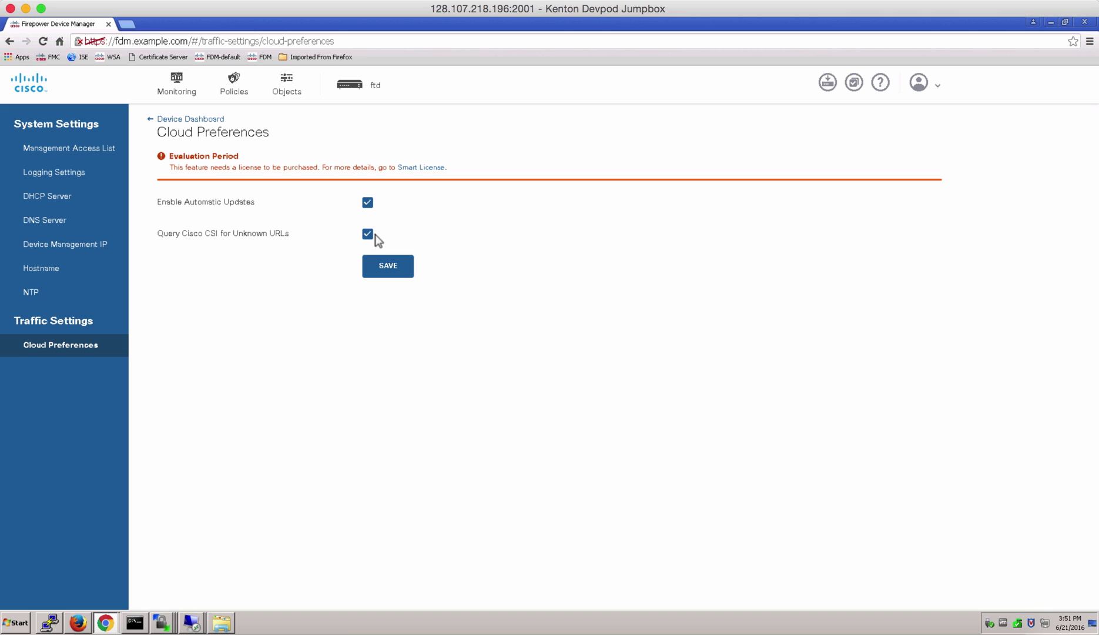
{"action": "left_click", "coordinate": [398, 270]}
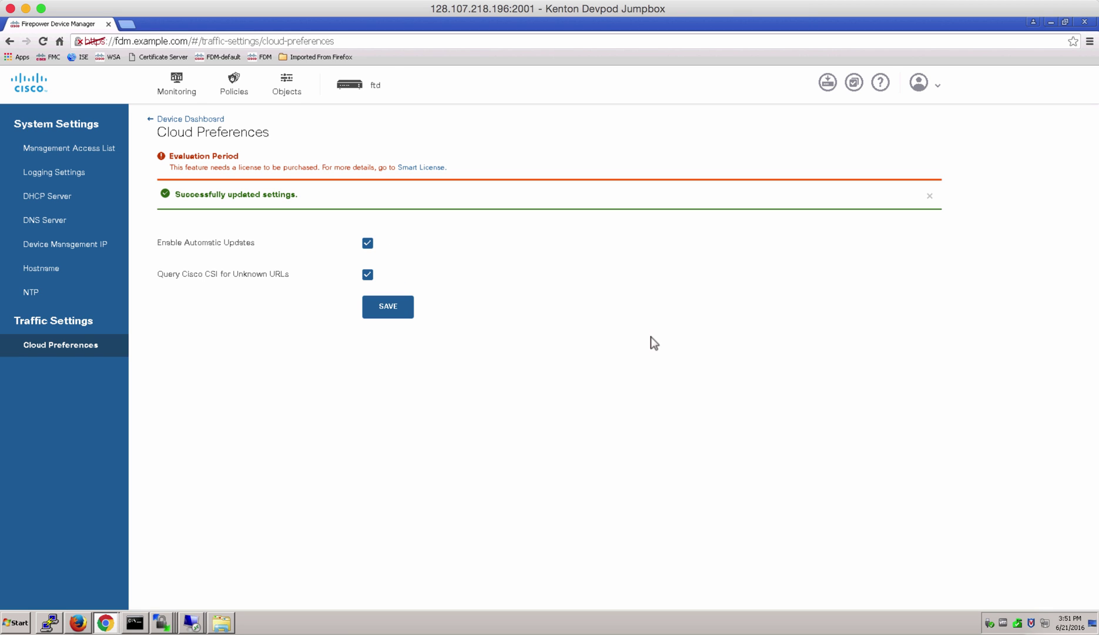
Step: Add a new access control rule on the Policies page titled 'Block Malware'
{"action": "left_click", "coordinate": [235, 84]}
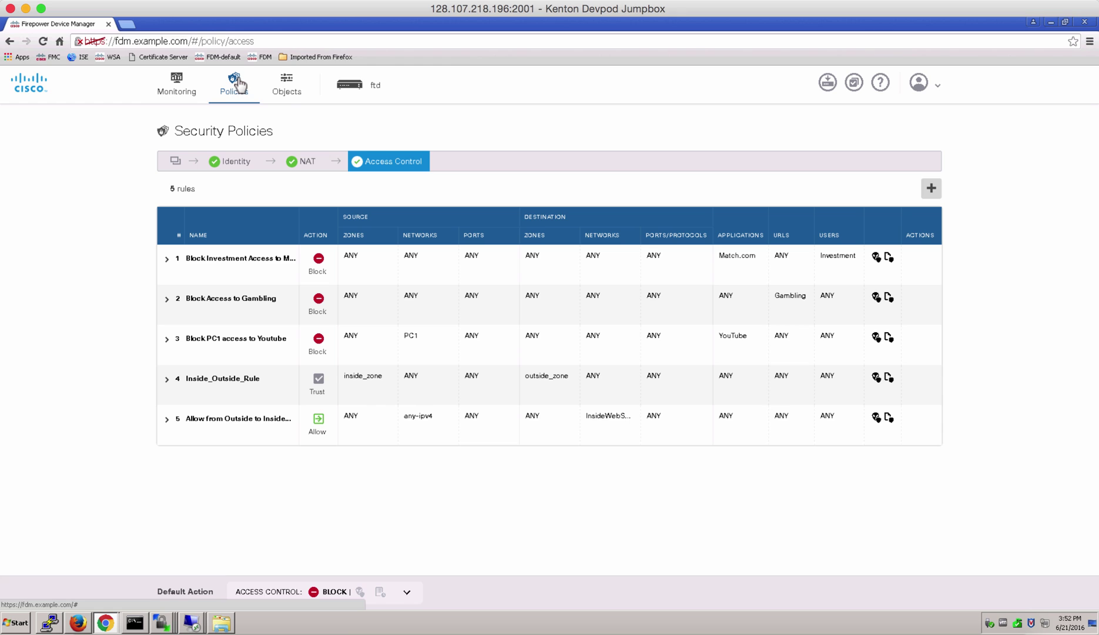
{"action": "left_click", "coordinate": [934, 188]}
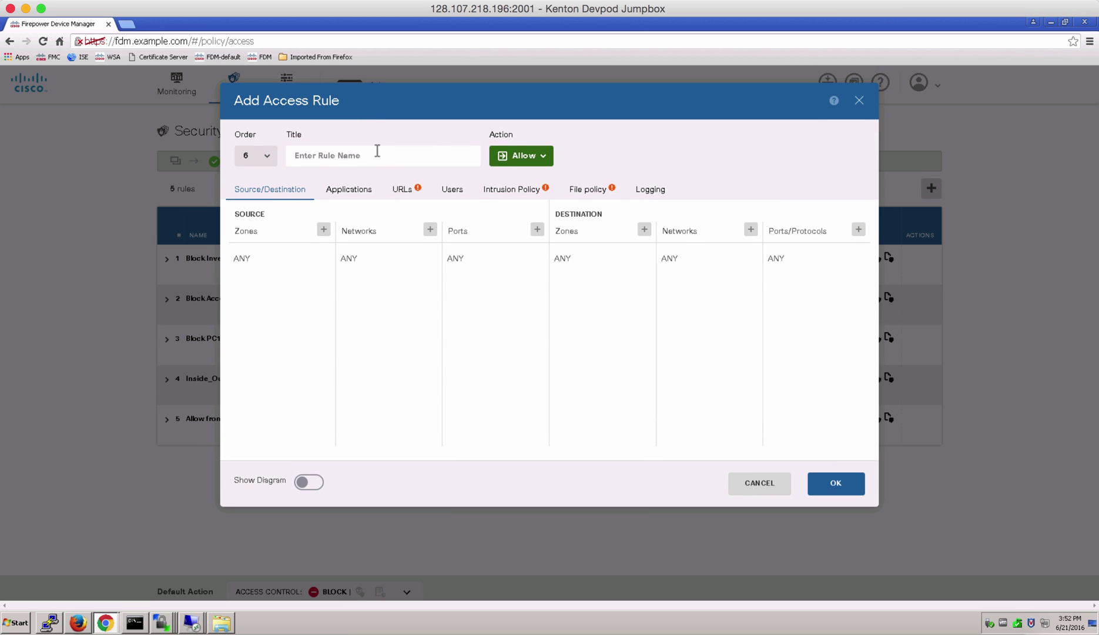
{"action": "type", "text": "Block Malware"}
Step: Select Block Malware All as the new rule's file policy
{"action": "left_click", "coordinate": [582, 190]}
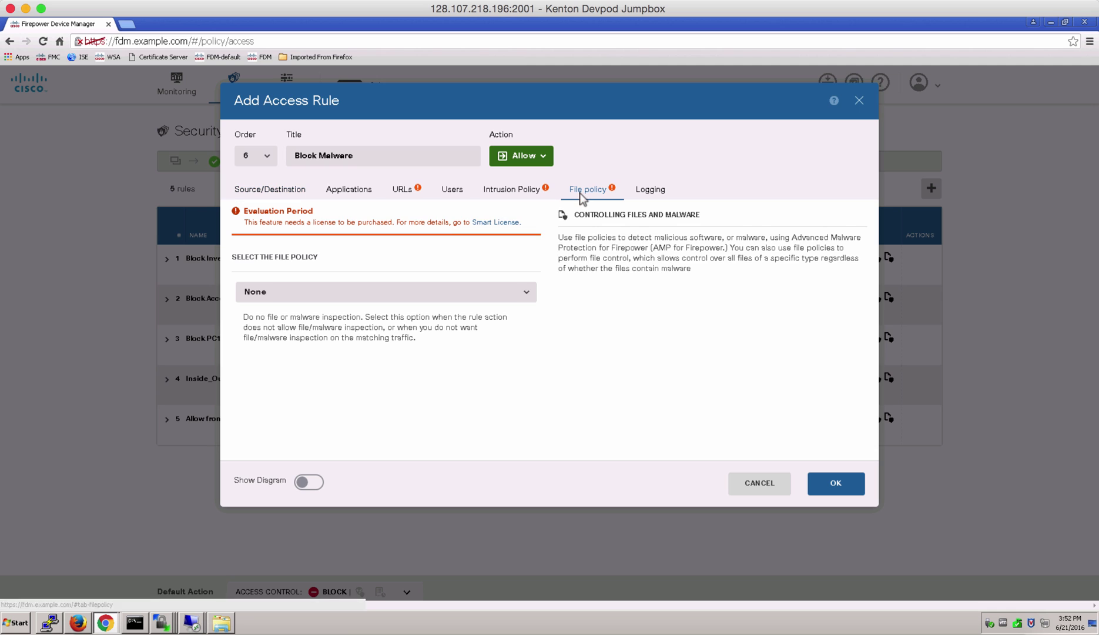
{"action": "left_click", "coordinate": [528, 294]}
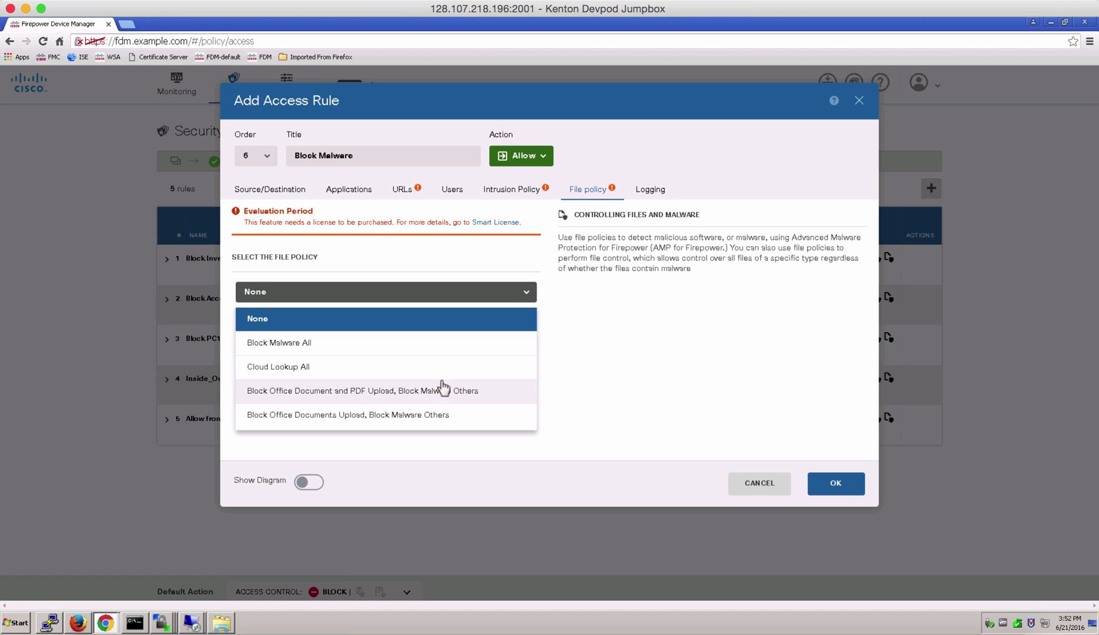
{"action": "left_click", "coordinate": [398, 345]}
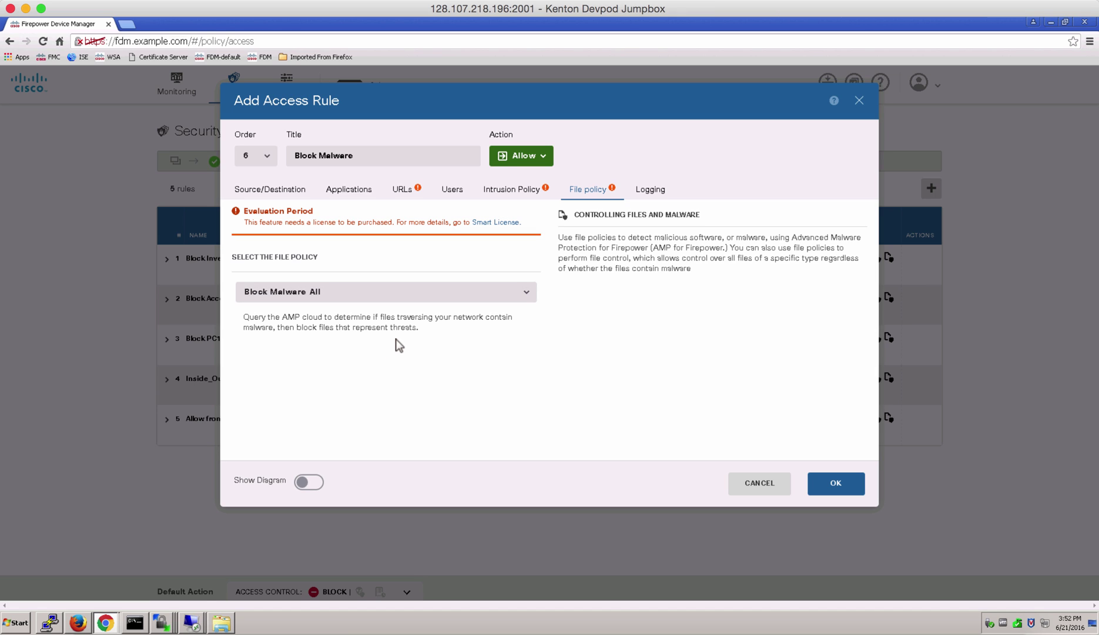
Step: Turn on the rule's intrusion policy and raise its level to Maximum Detection
{"action": "left_click", "coordinate": [512, 189]}
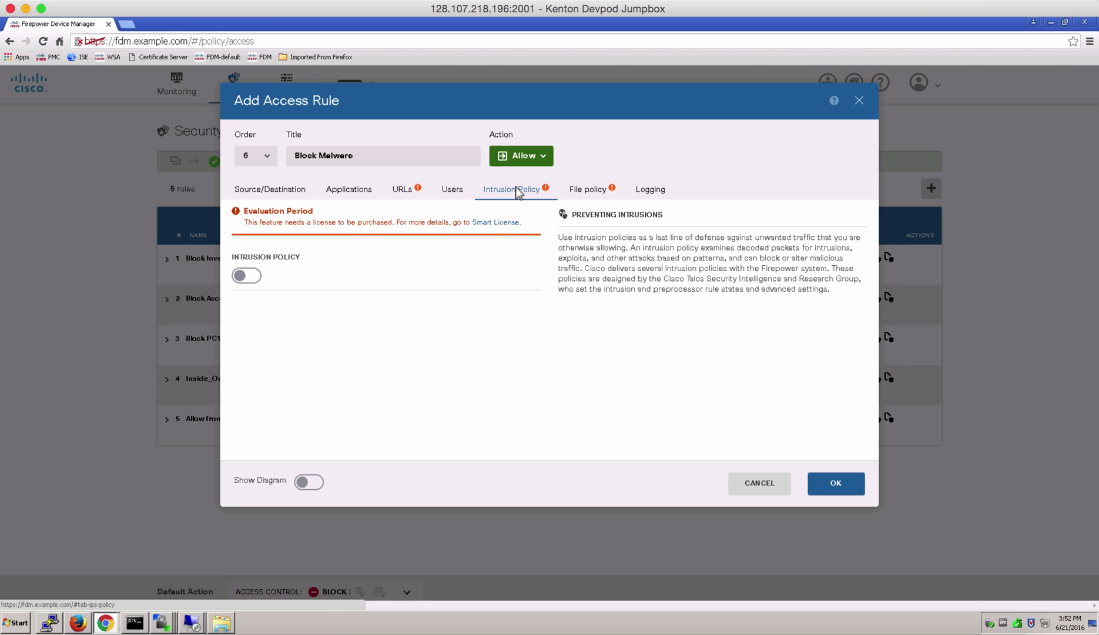
{"action": "left_click", "coordinate": [240, 277]}
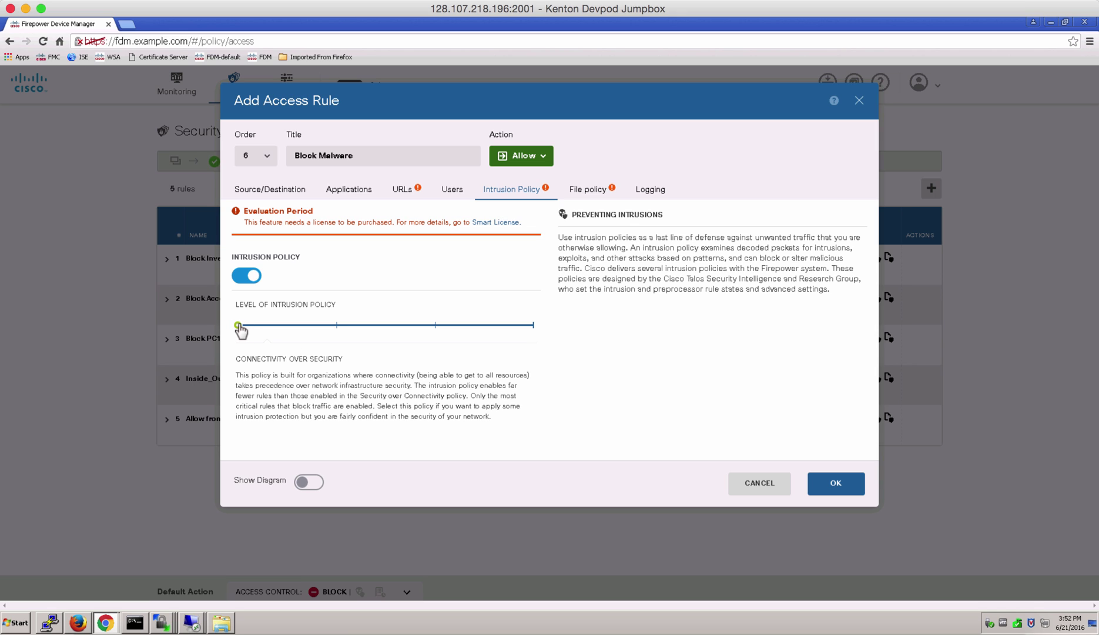
{"action": "left_click", "coordinate": [343, 333]}
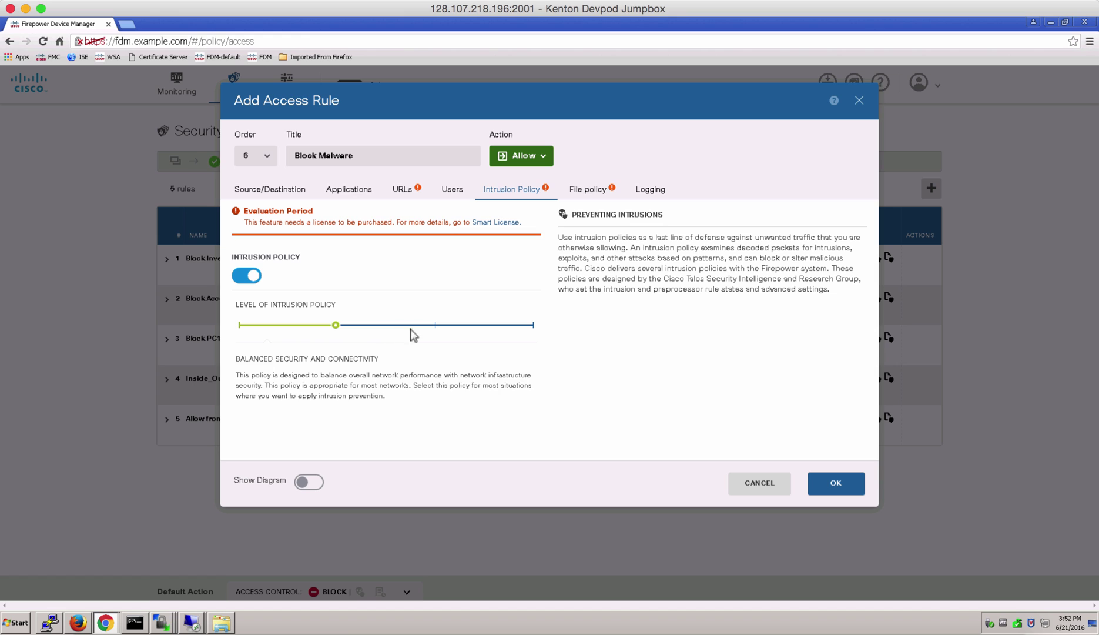
{"action": "left_click", "coordinate": [435, 331]}
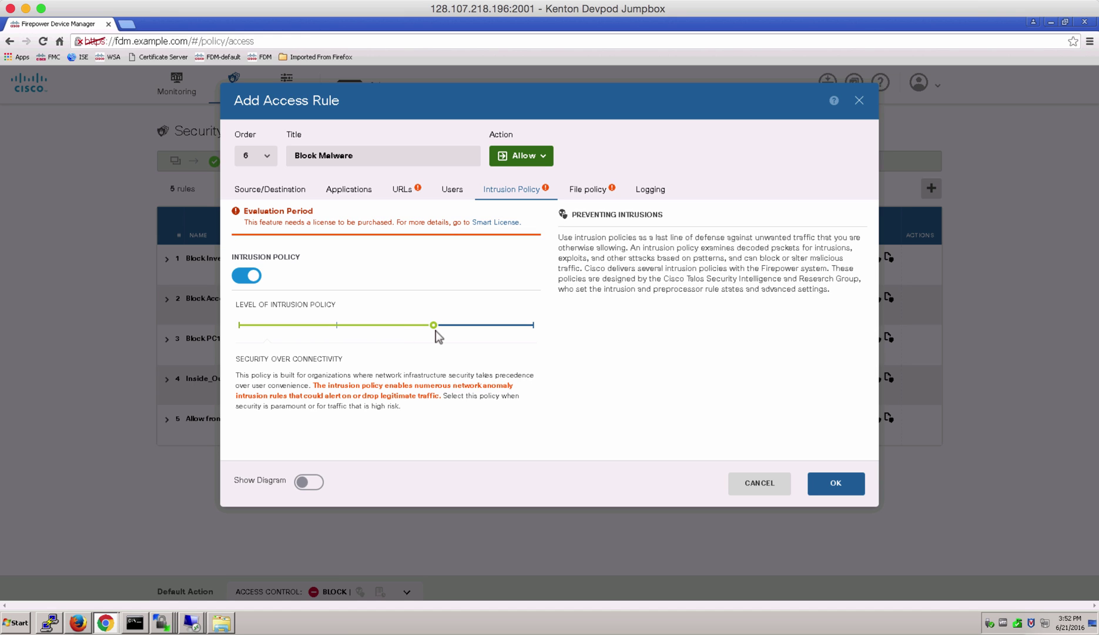
{"action": "left_click", "coordinate": [532, 325]}
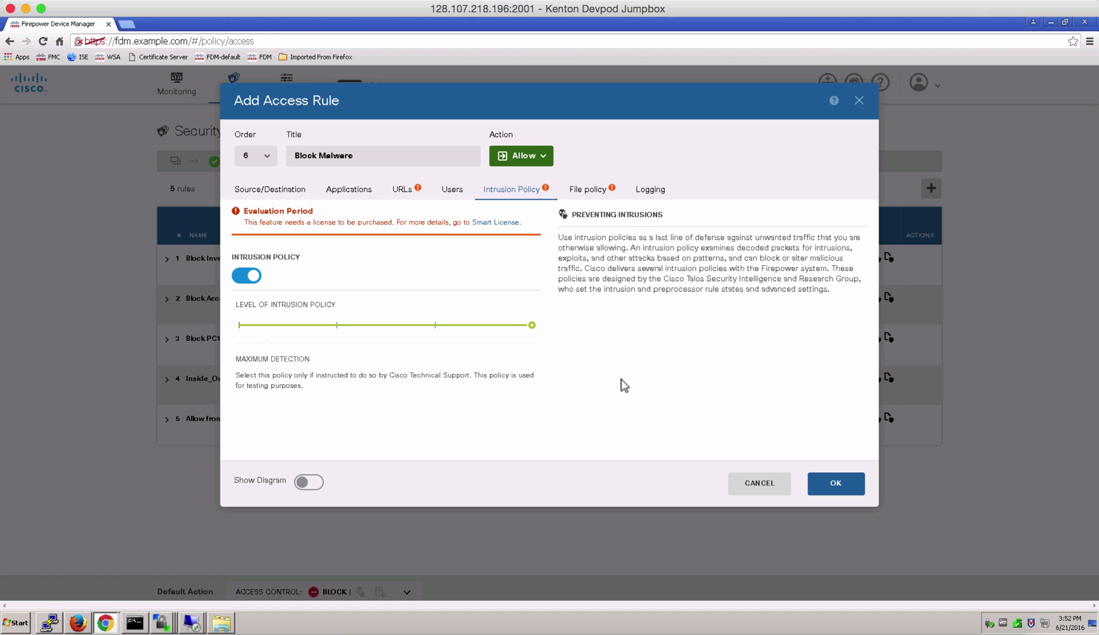
Step: Set the rule to log At Beginning and End of Connection and save it as rule 6
{"action": "left_click", "coordinate": [312, 482]}
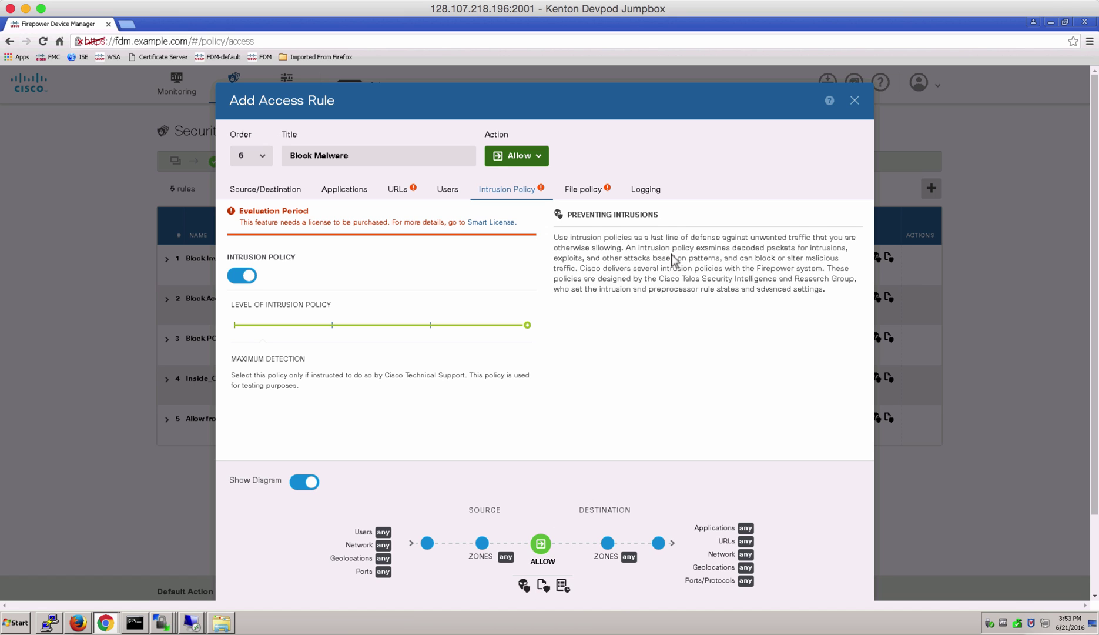
{"action": "left_click", "coordinate": [646, 190]}
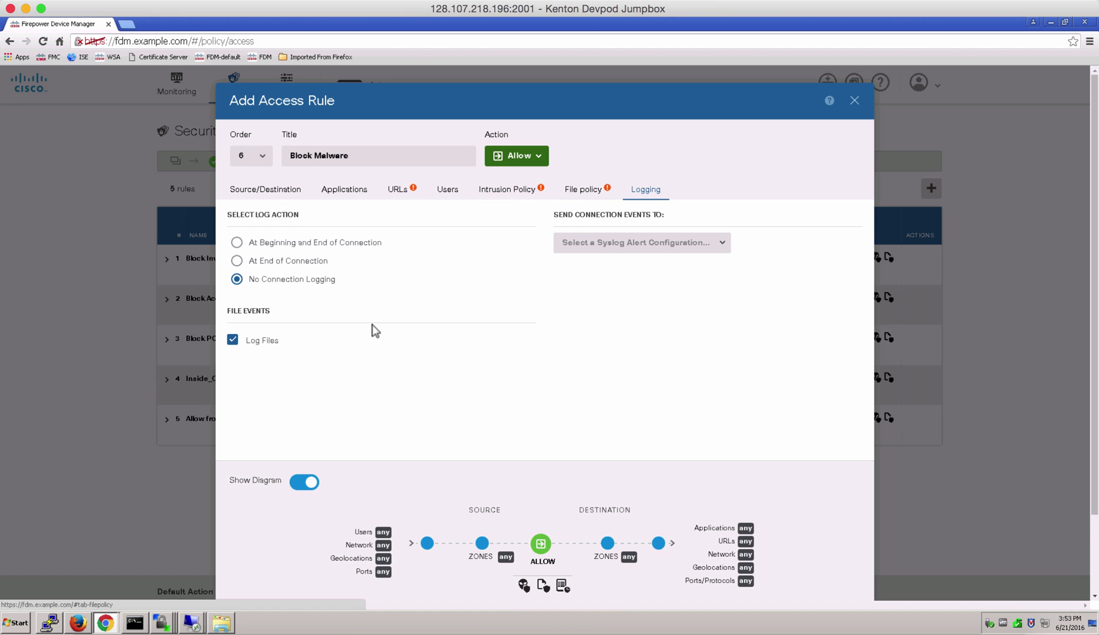
{"action": "left_click", "coordinate": [271, 245]}
{"action": "scroll", "coordinate": [600, 383], "scroll_direction": "down", "scroll_amount": 2}
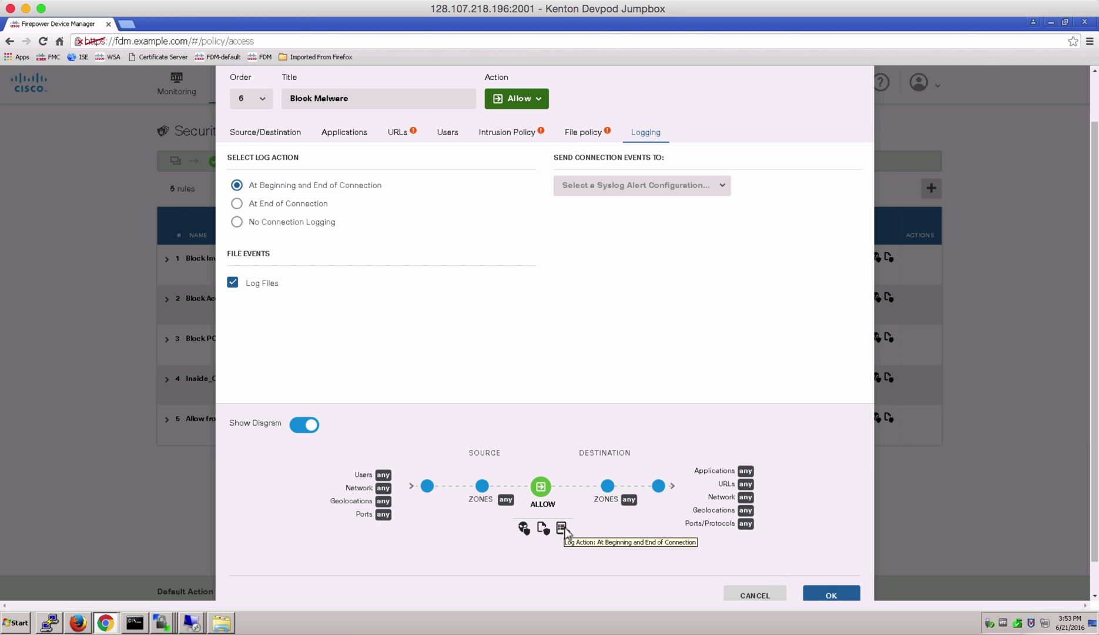
{"action": "left_click", "coordinate": [830, 595]}
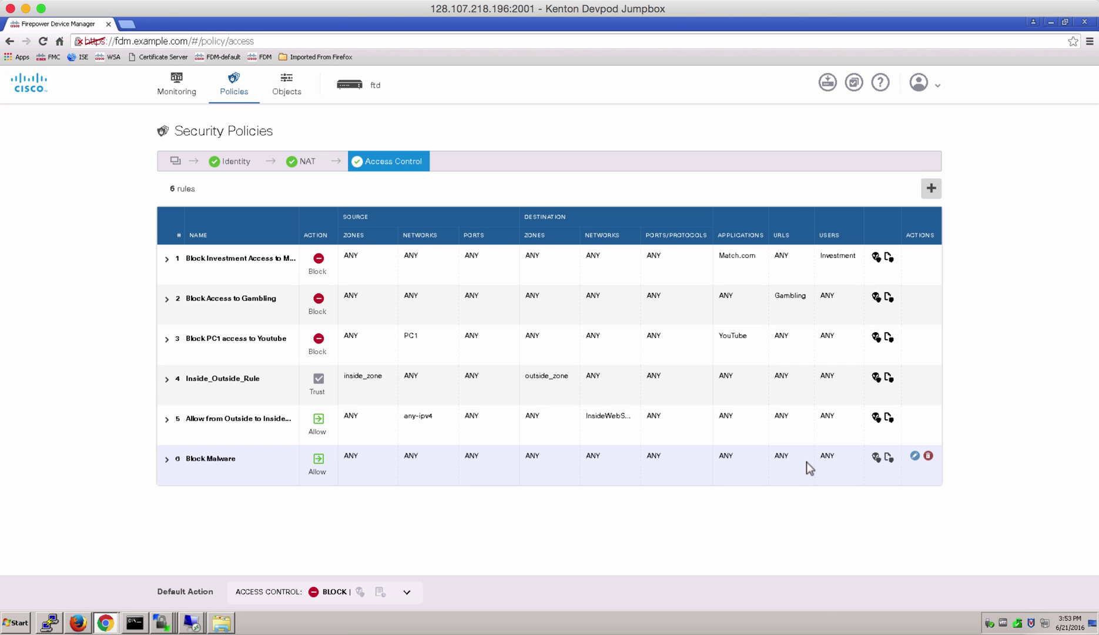
Step: Change the Block Malware rule's Order from 6 to 1 and save it
{"action": "left_click", "coordinate": [913, 457]}
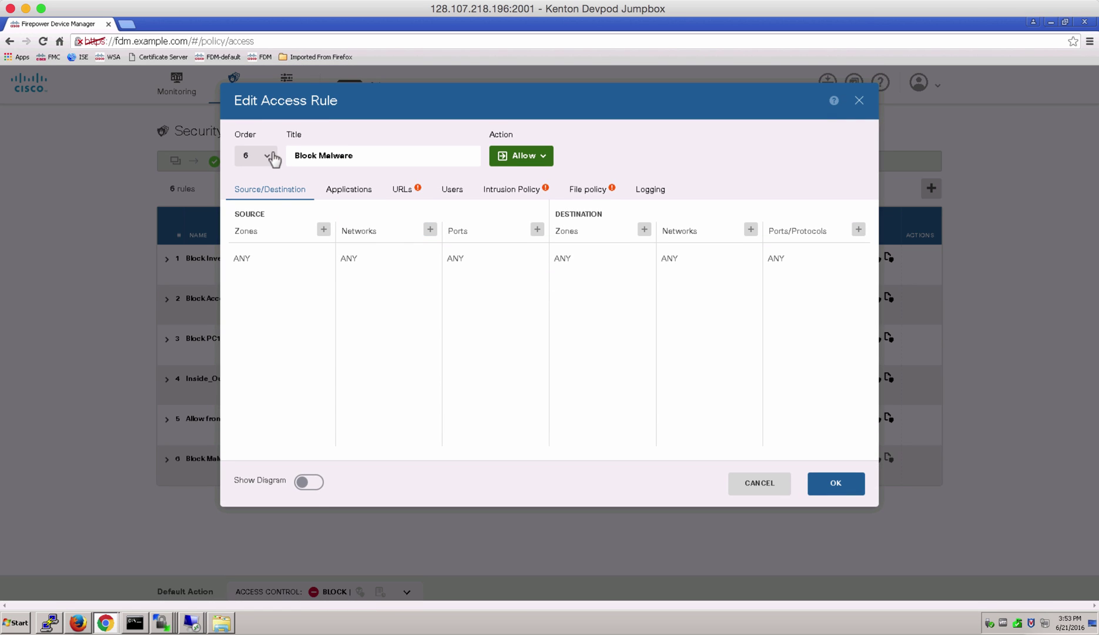
{"action": "left_click", "coordinate": [273, 156]}
{"action": "left_click", "coordinate": [262, 185]}
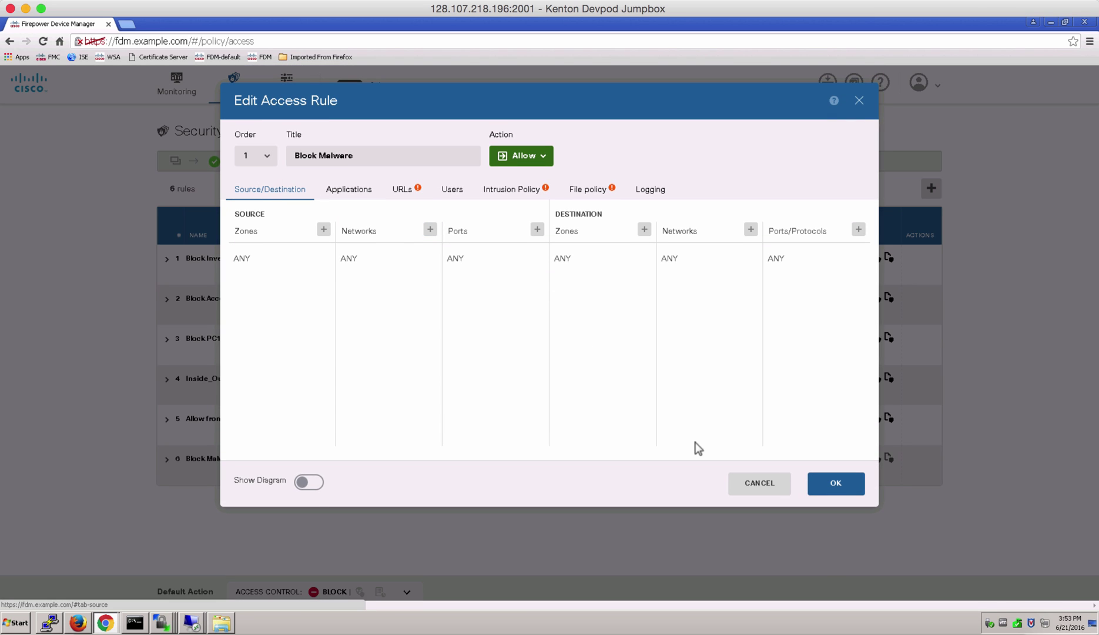
{"action": "left_click", "coordinate": [822, 491]}
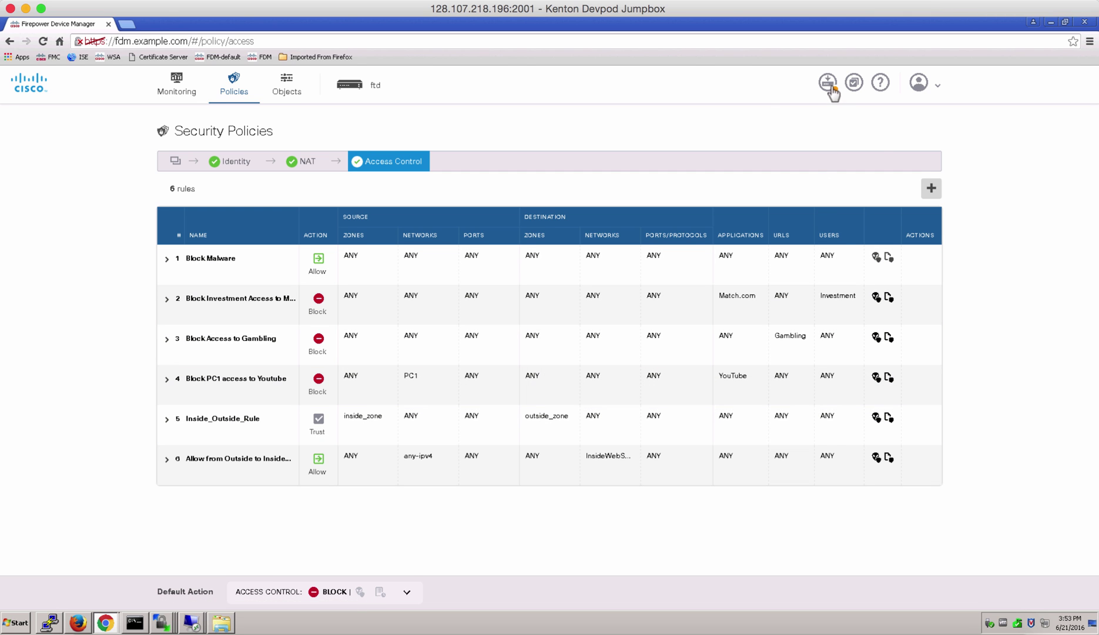
Step: Deploy the pending changes now and expand the newest deployment history entry
{"action": "left_click", "coordinate": [831, 86]}
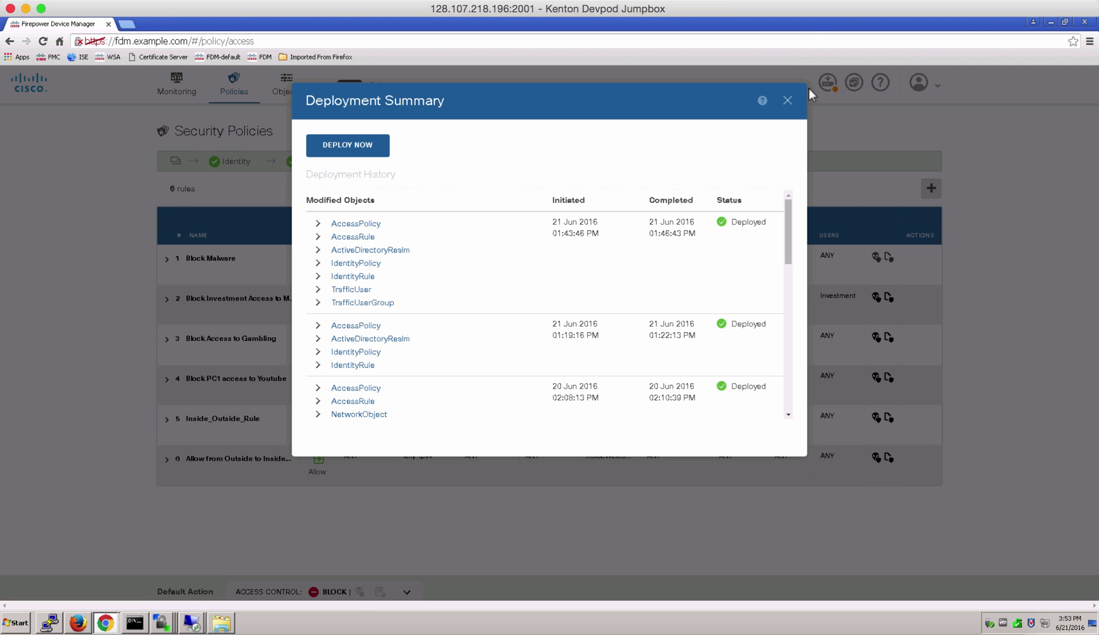
{"action": "left_click", "coordinate": [353, 144]}
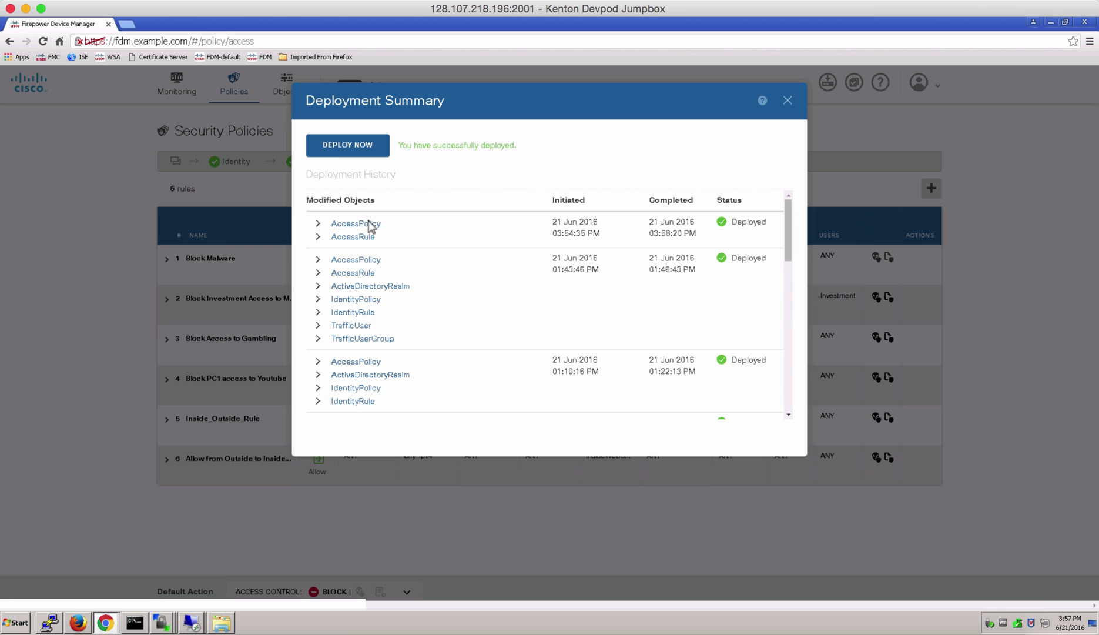
{"action": "left_click", "coordinate": [317, 224]}
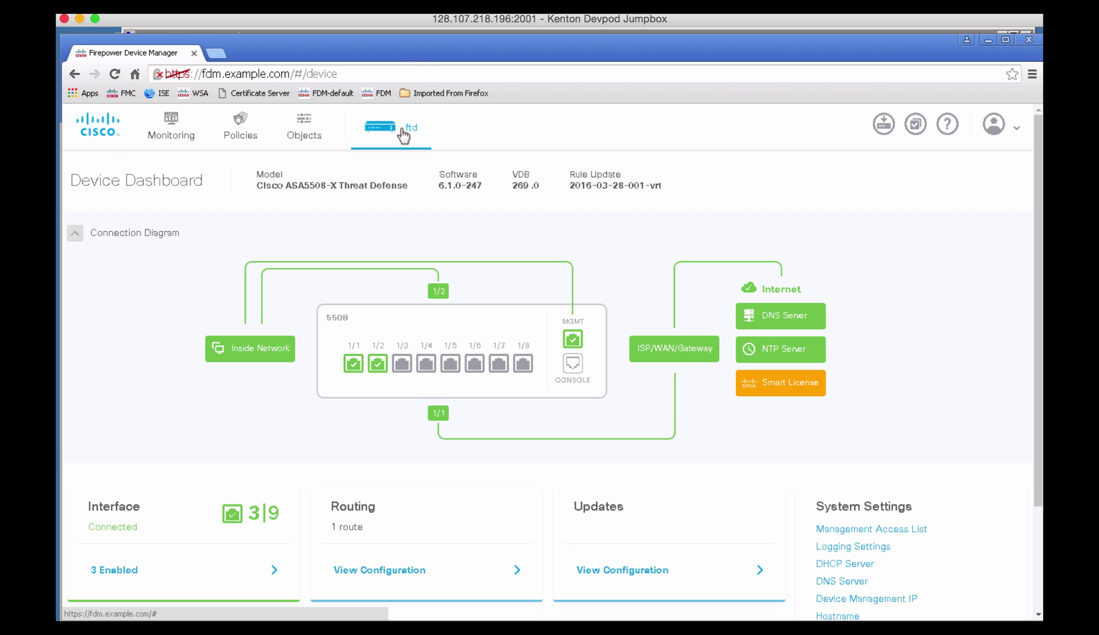
Step: On PC1, open a private Firefox window and load the outside.com test site
{"action": "key", "text": "alt+Tab"}
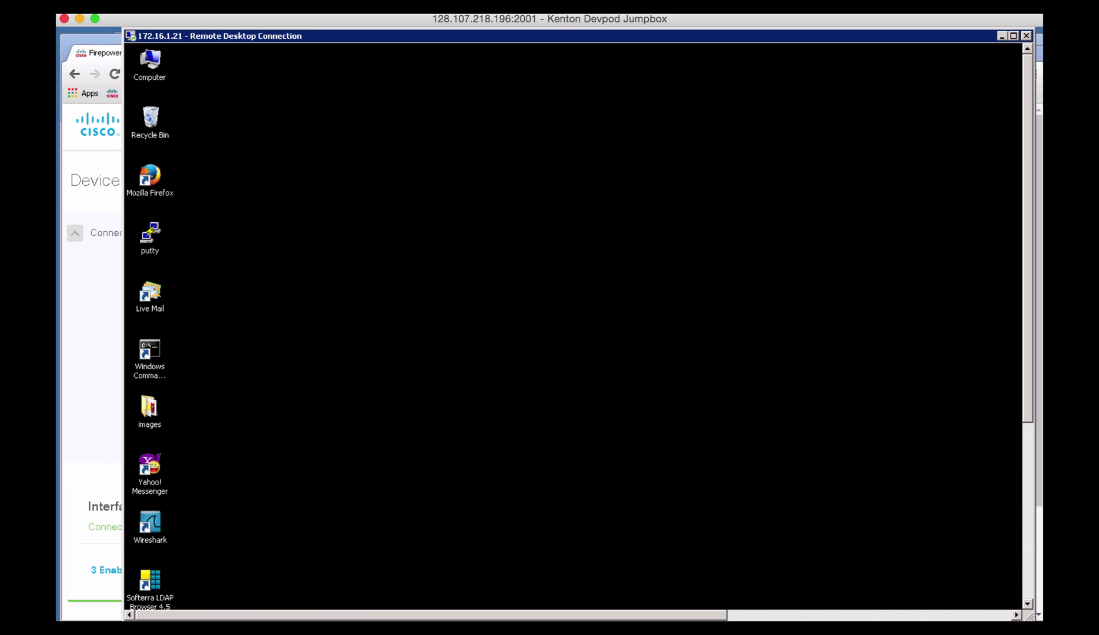
{"action": "double_click", "coordinate": [154, 182]}
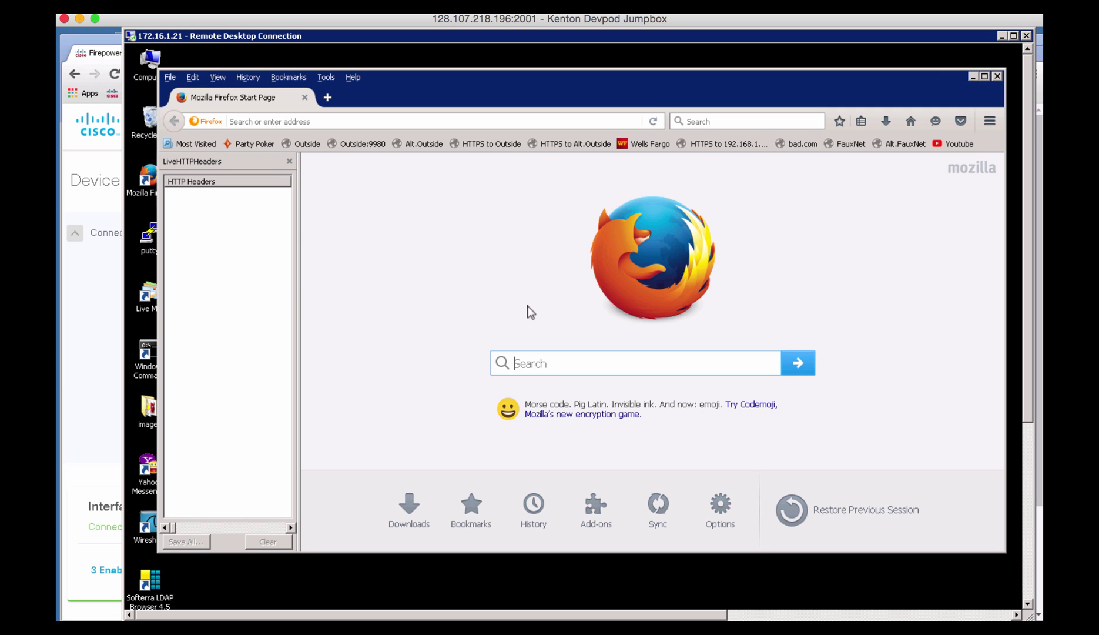
{"action": "left_click", "coordinate": [994, 122]}
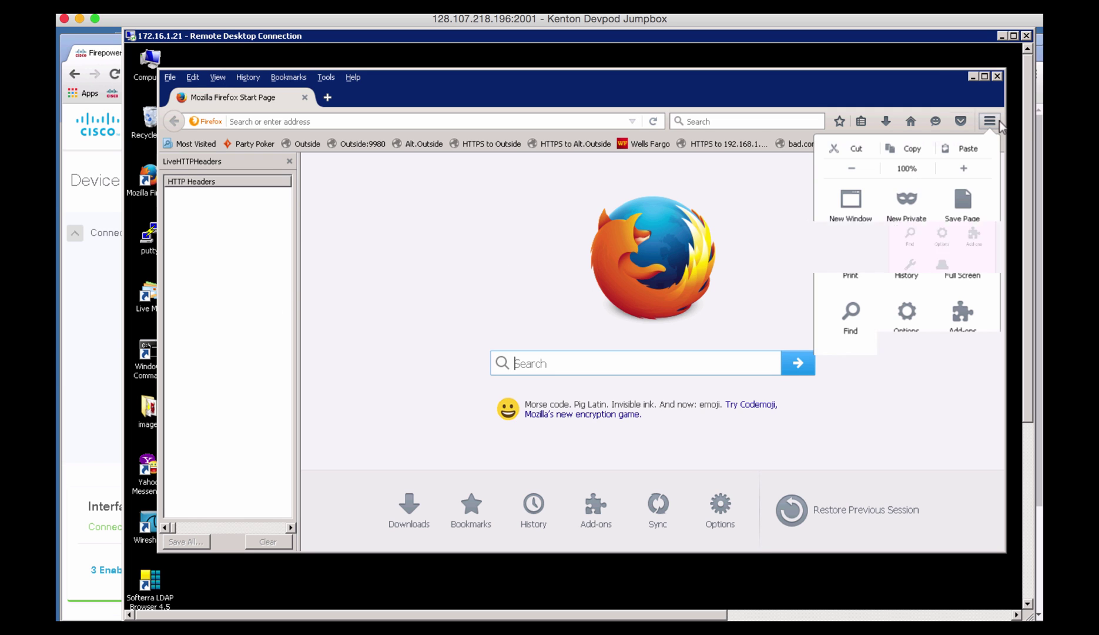
{"action": "left_click", "coordinate": [921, 229]}
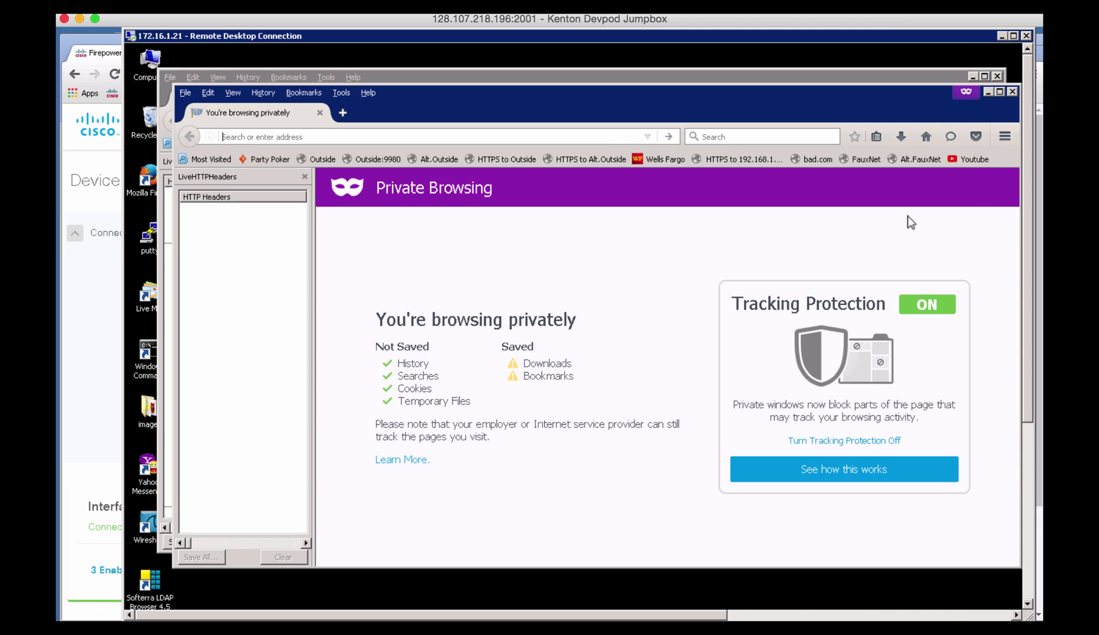
{"action": "left_click", "coordinate": [323, 158]}
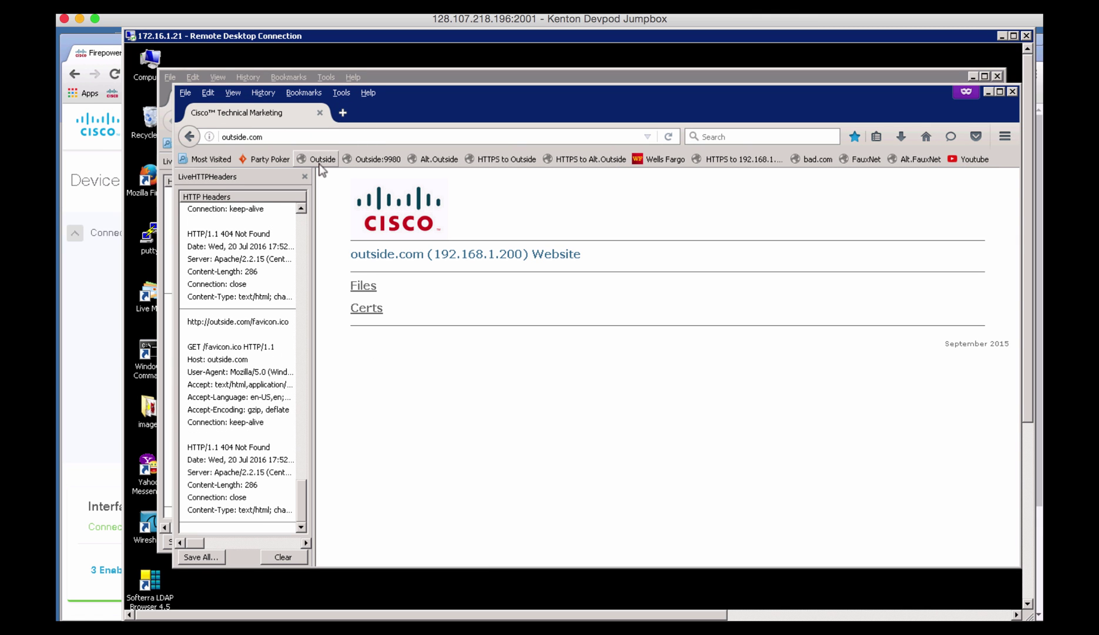
Step: Clear LiveHTTPHeaders and try downloading Zombies.pdf from the Files listing; the connection resets
{"action": "left_click", "coordinate": [291, 555]}
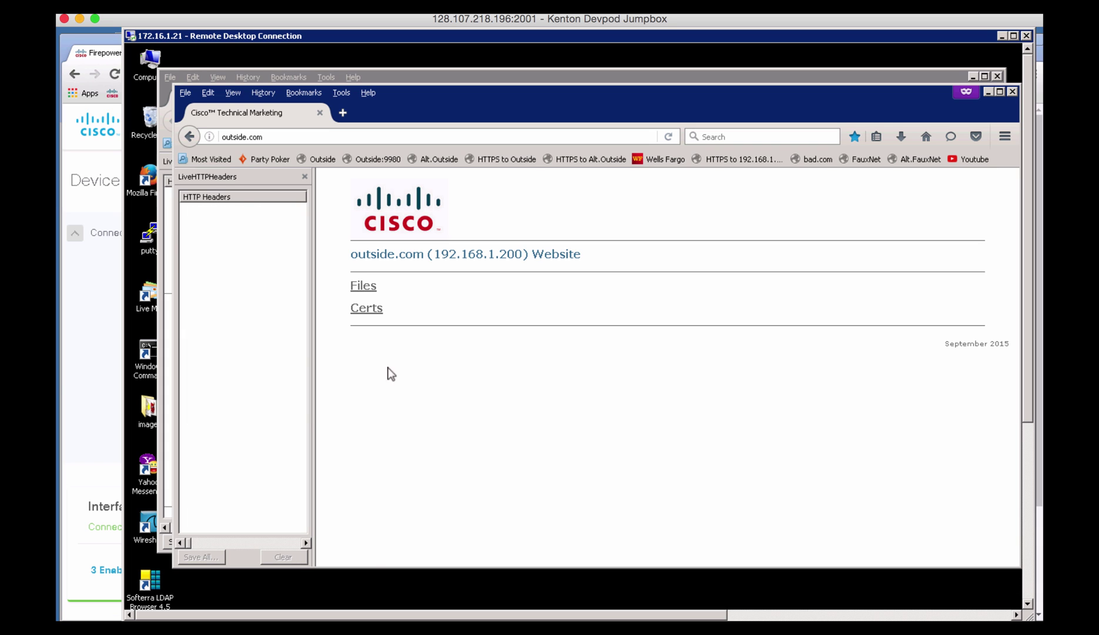
{"action": "left_click", "coordinate": [363, 285]}
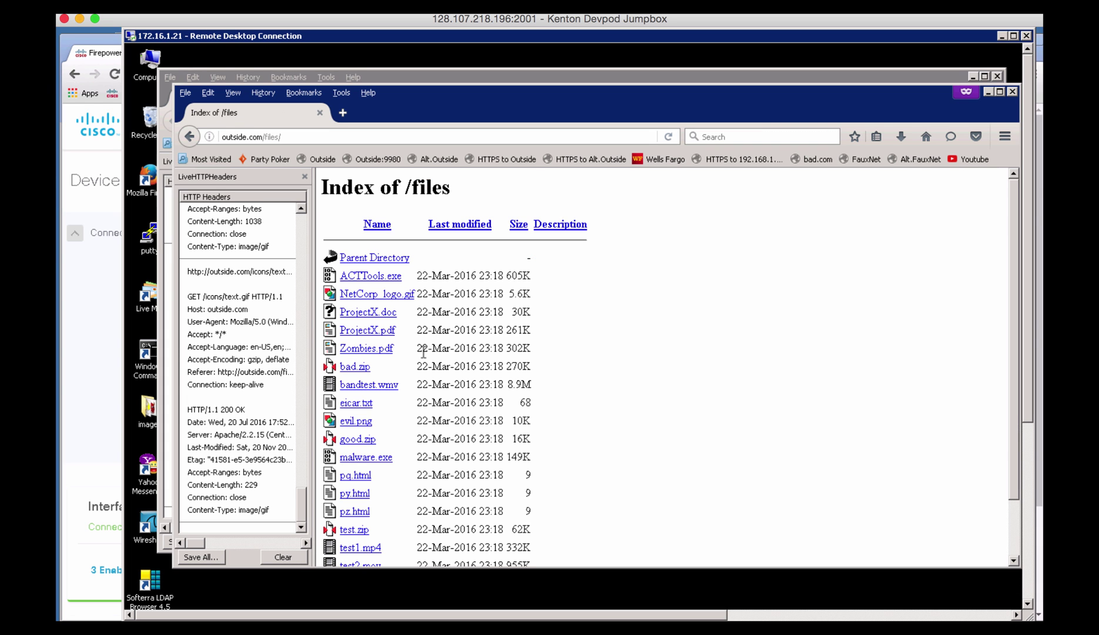
{"action": "left_click", "coordinate": [283, 557]}
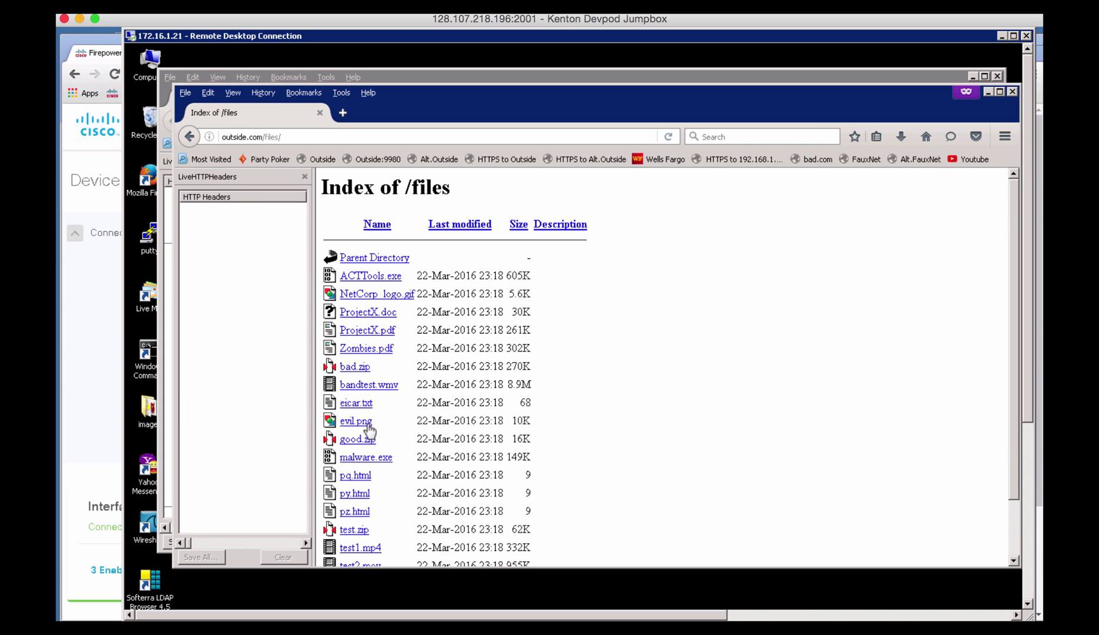
{"action": "left_click", "coordinate": [379, 349]}
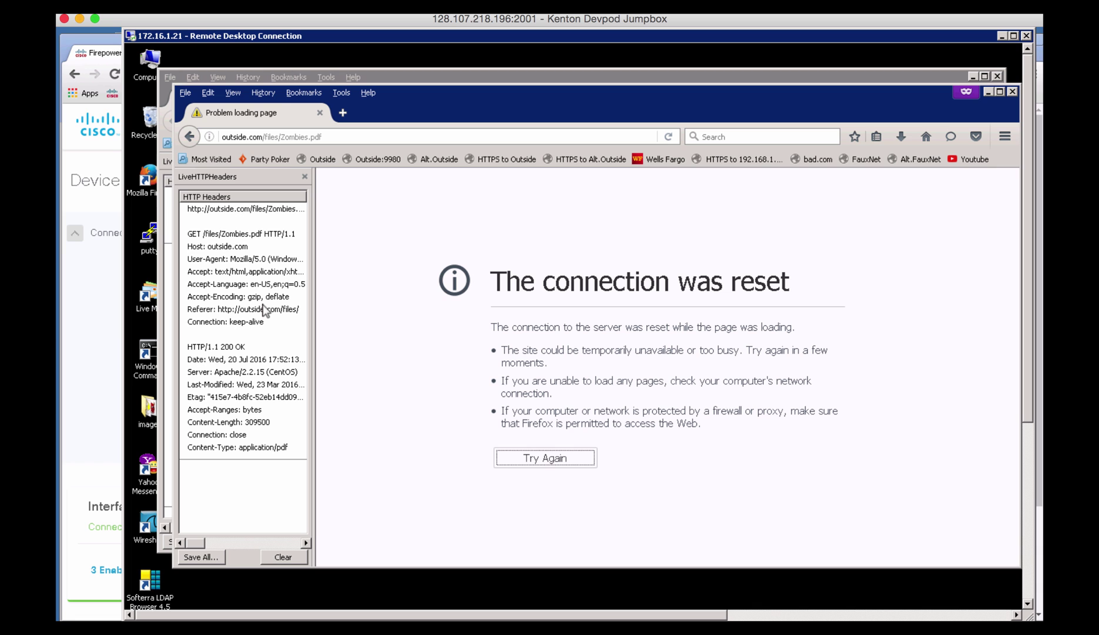
Step: Return to outside.com Files, clear the headers, and try downloading malware.exe
{"action": "left_click", "coordinate": [318, 159]}
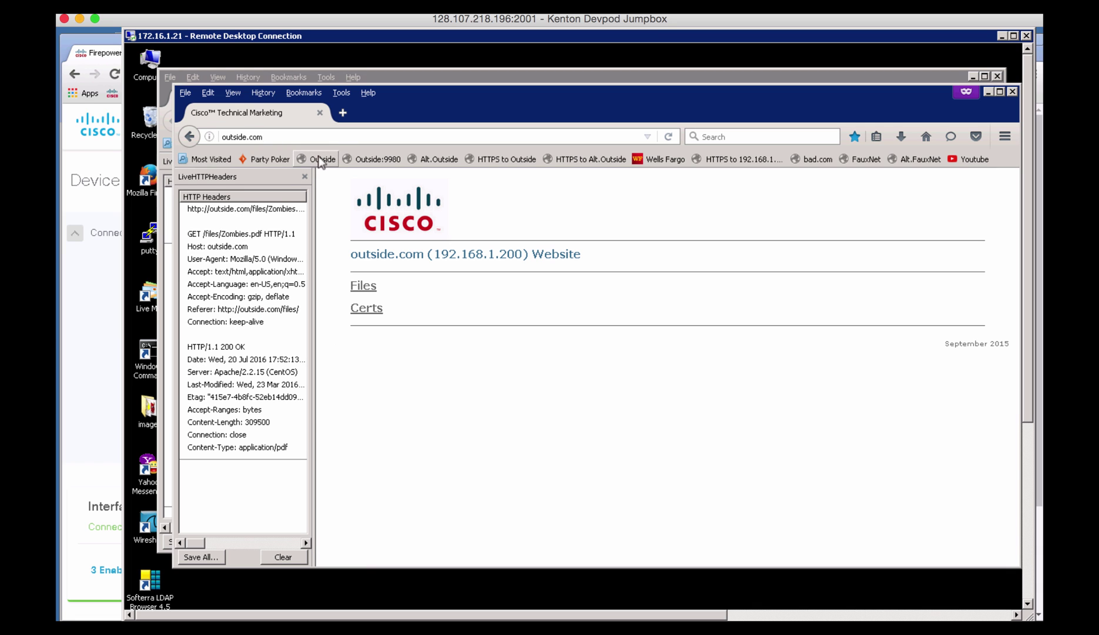
{"action": "left_click", "coordinate": [360, 287]}
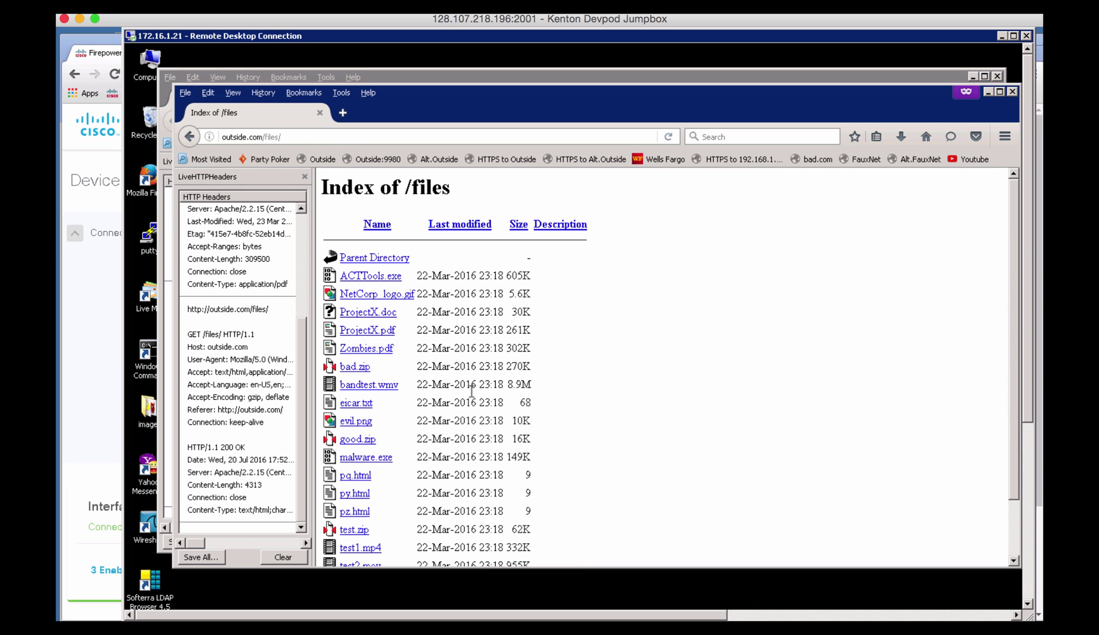
{"action": "left_click", "coordinate": [283, 557]}
{"action": "left_click", "coordinate": [379, 459]}
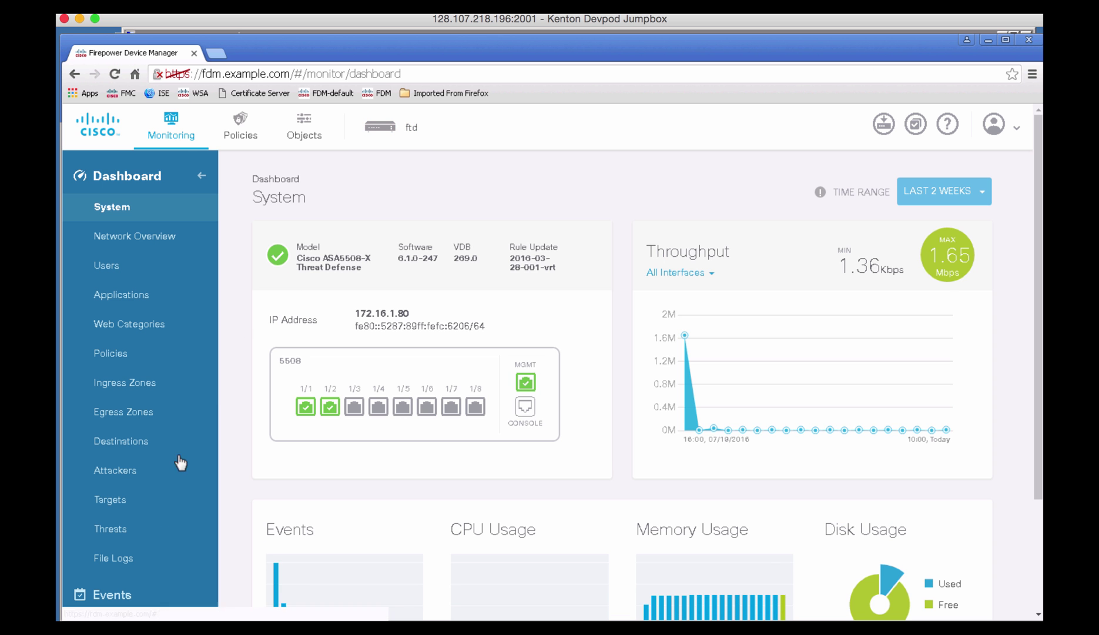
Step: Open the Malware File event details for the blocked Zombies.pdf download
{"action": "left_click", "coordinate": [119, 595]}
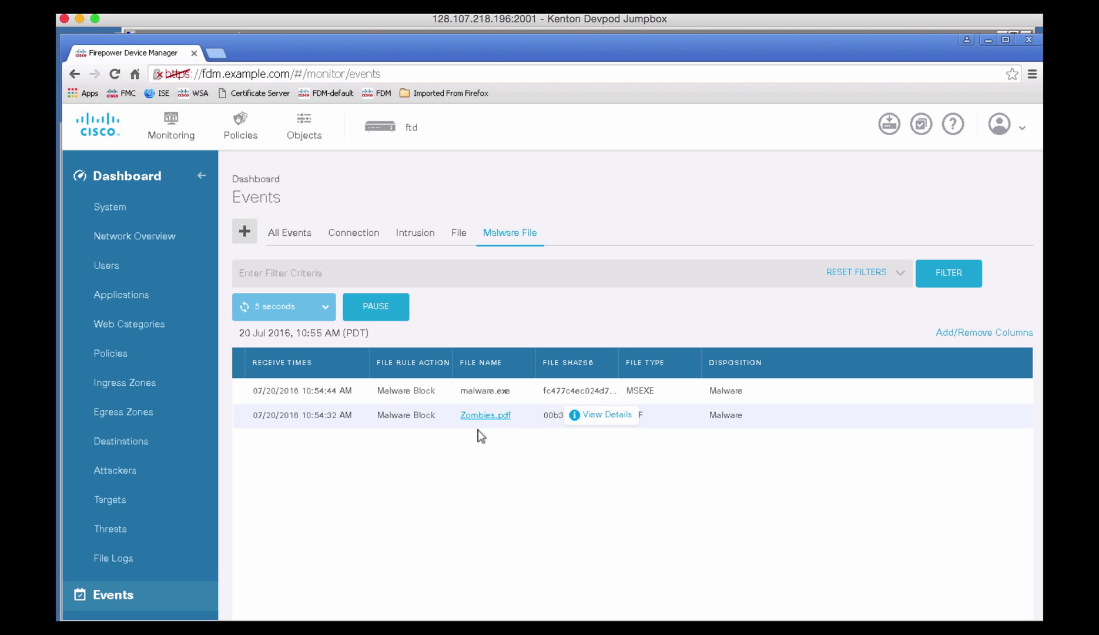
{"action": "left_click", "coordinate": [608, 416]}
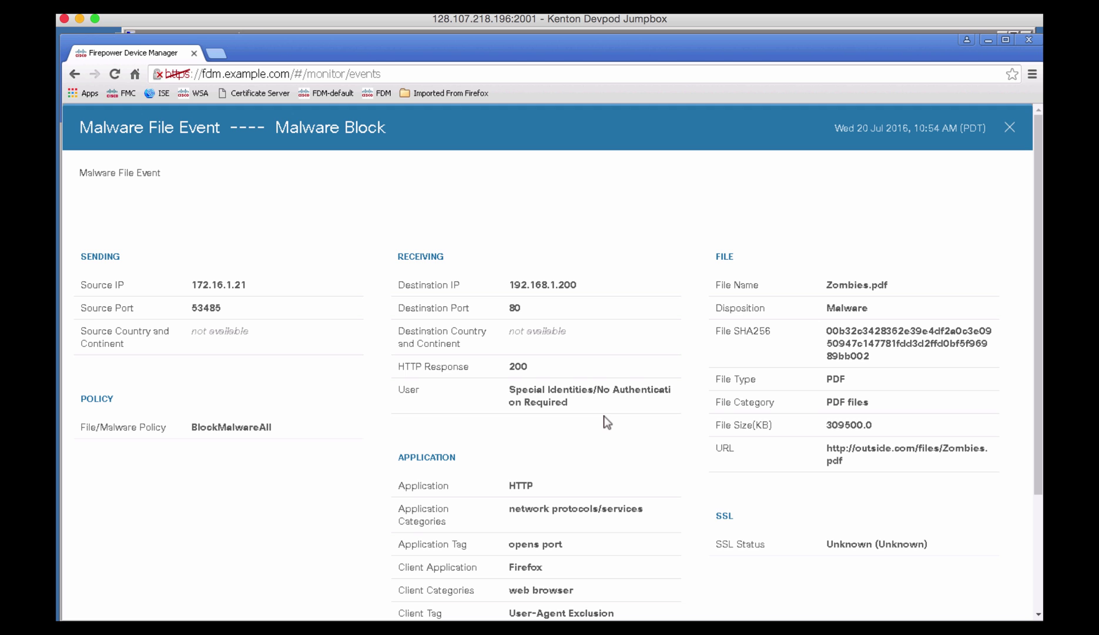
{"action": "scroll", "coordinate": [604, 415], "scroll_direction": "down", "scroll_amount": 2}
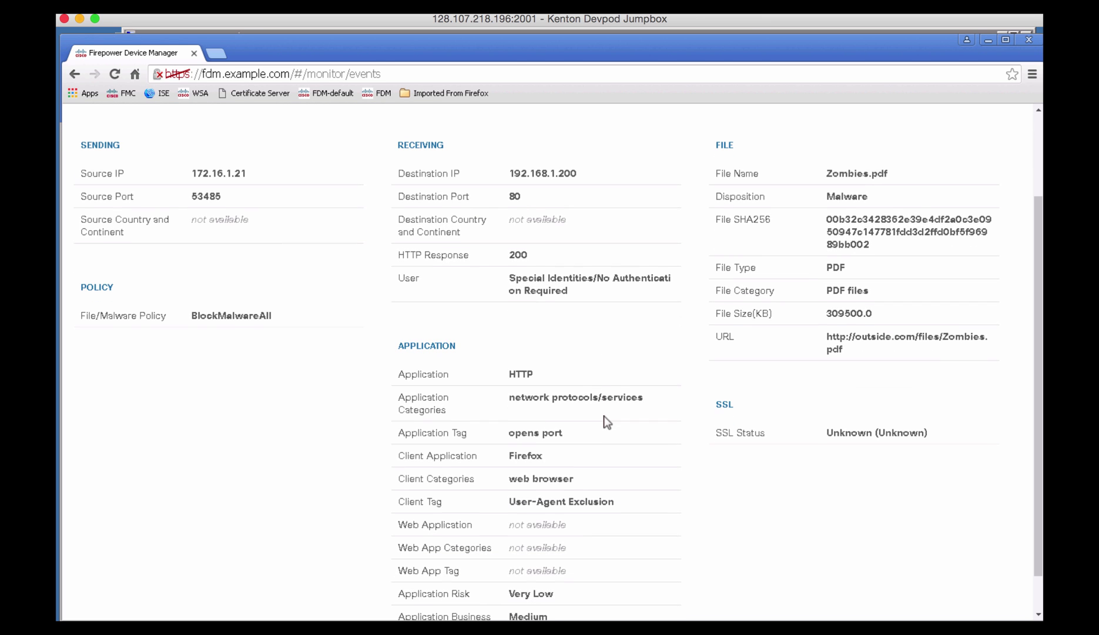
{"action": "scroll", "coordinate": [603, 416], "scroll_direction": "down", "scroll_amount": 1}
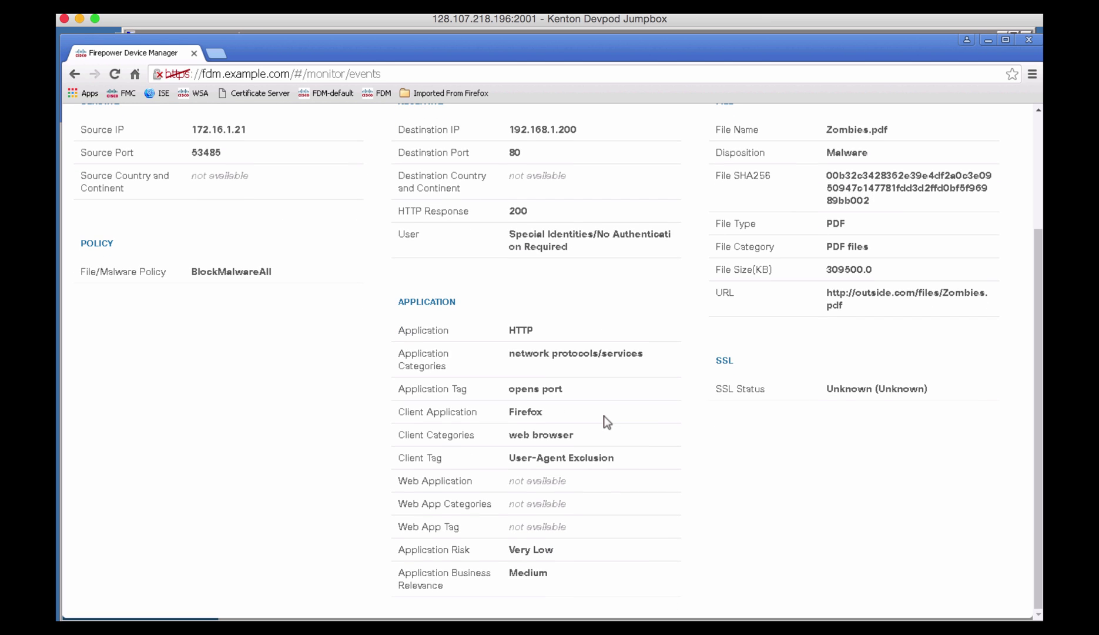
{"action": "scroll", "coordinate": [604, 415], "scroll_direction": "up", "scroll_amount": 1}
{"action": "scroll", "coordinate": [603, 422], "scroll_direction": "up", "scroll_amount": 3}
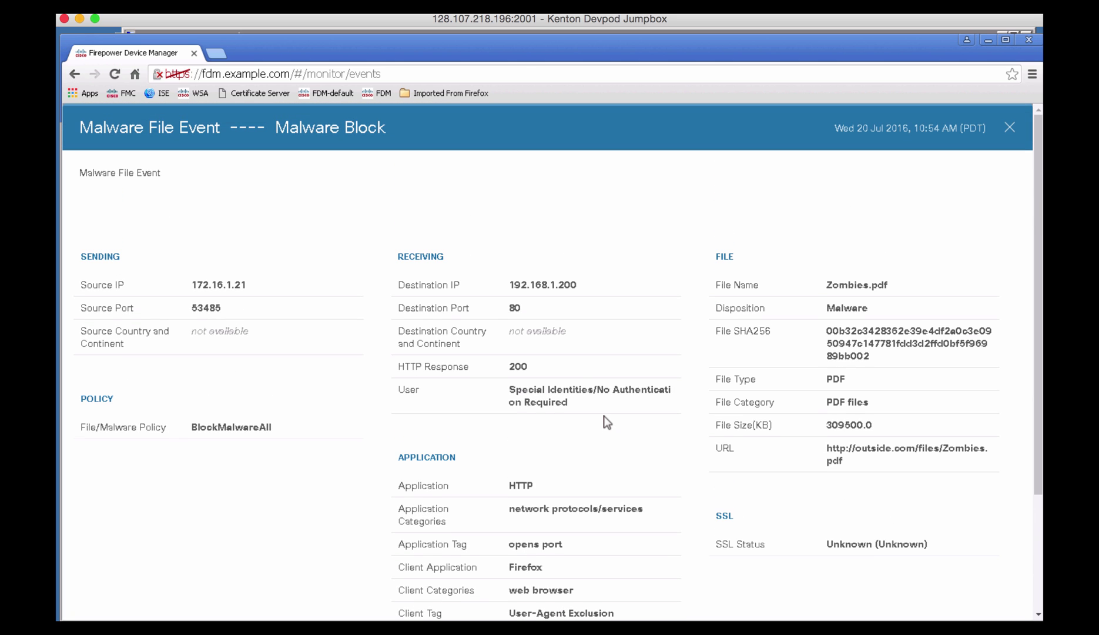
Step: Highlight the event's Malware disposition and the file's SHA256 hash
{"action": "left_click_drag", "start_coordinate": [737, 306], "coordinate": [874, 306]}
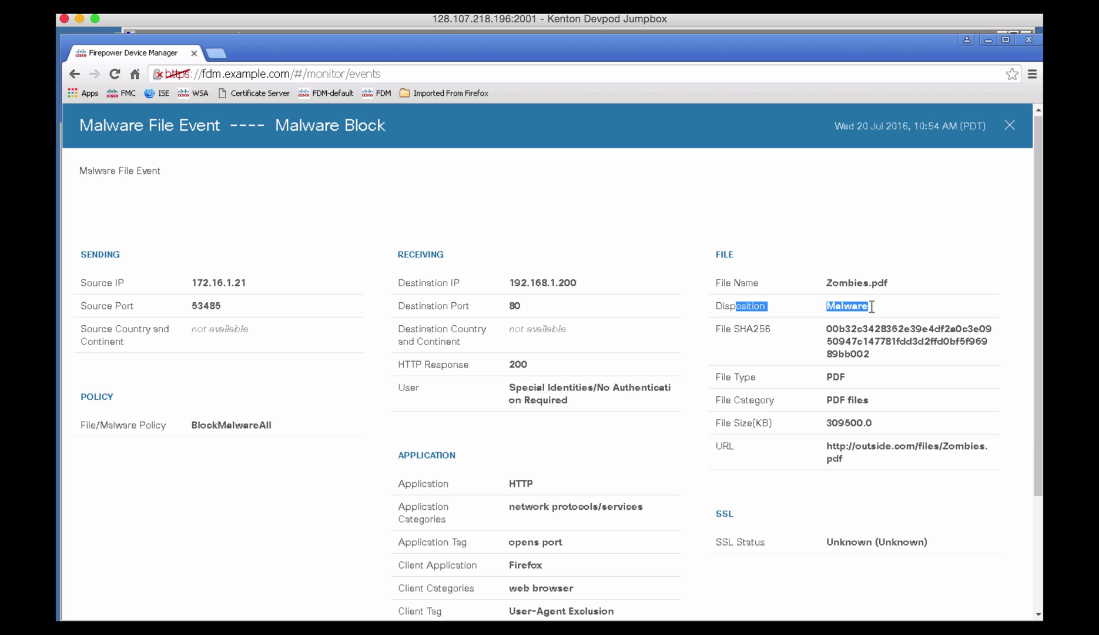
{"action": "left_click_drag", "start_coordinate": [718, 332], "coordinate": [896, 353]}
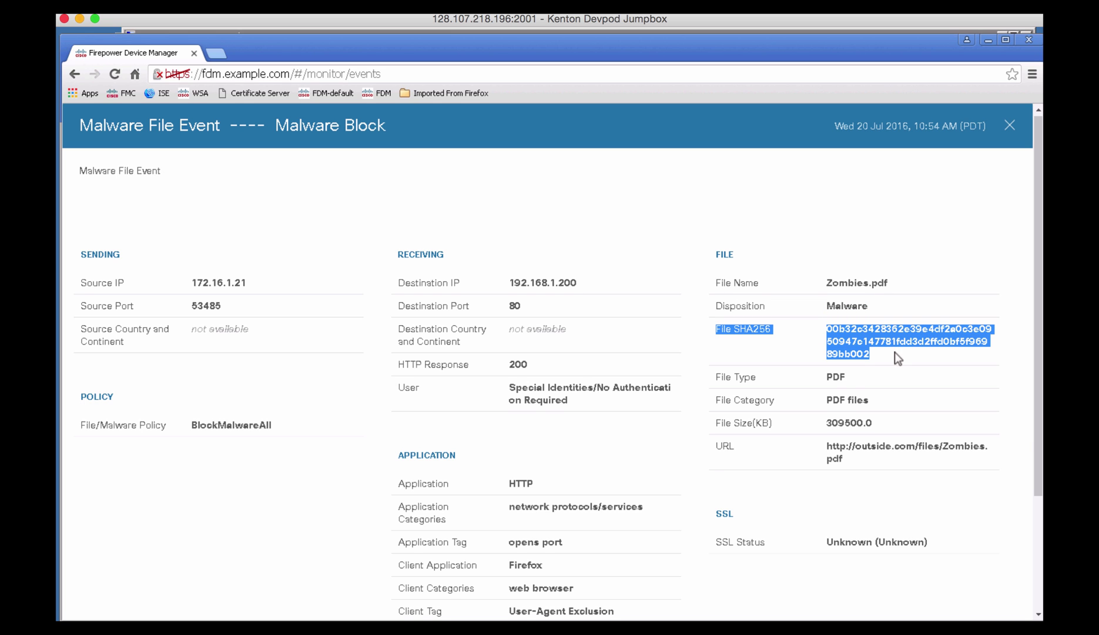
{"action": "scroll", "coordinate": [777, 451], "scroll_direction": "down", "scroll_amount": 2}
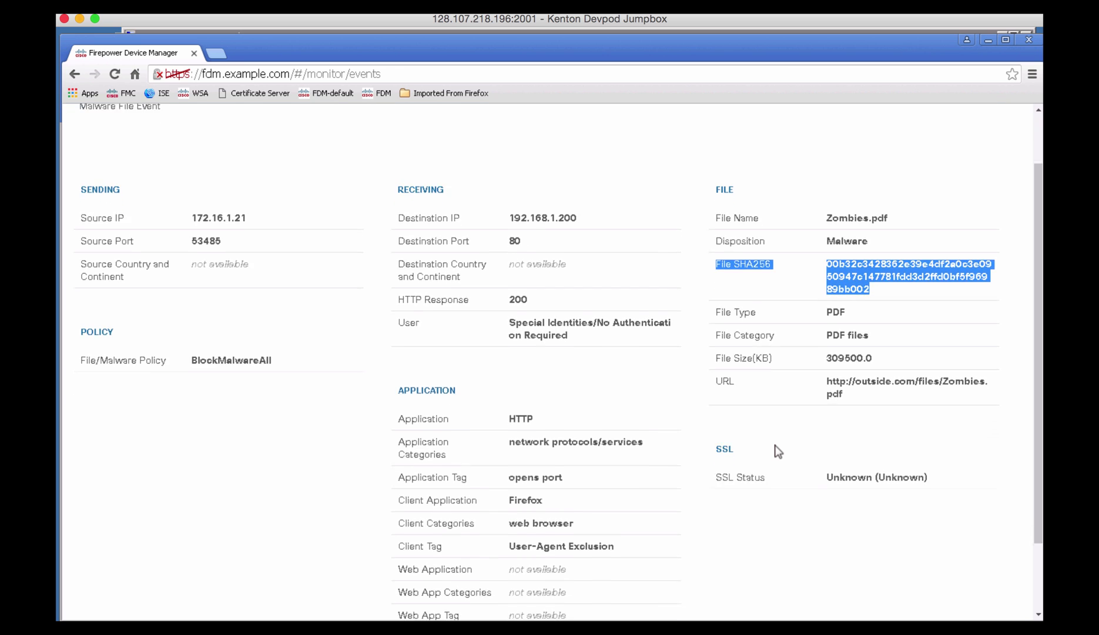
{"action": "scroll", "coordinate": [777, 451], "scroll_direction": "down", "scroll_amount": 2}
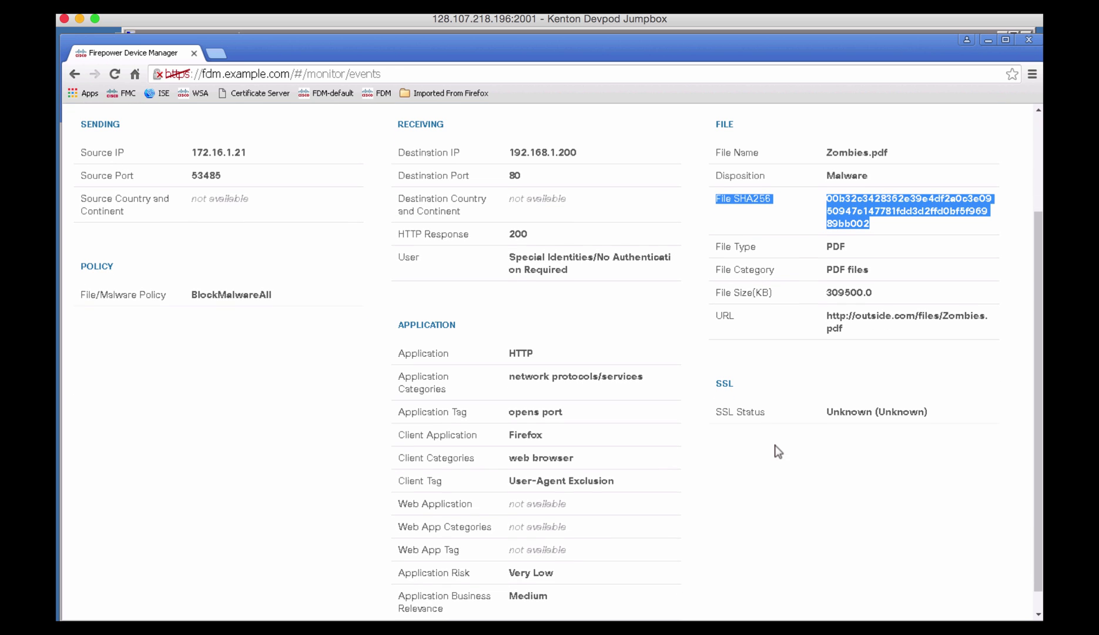
{"action": "scroll", "coordinate": [777, 451], "scroll_direction": "up", "scroll_amount": 4}
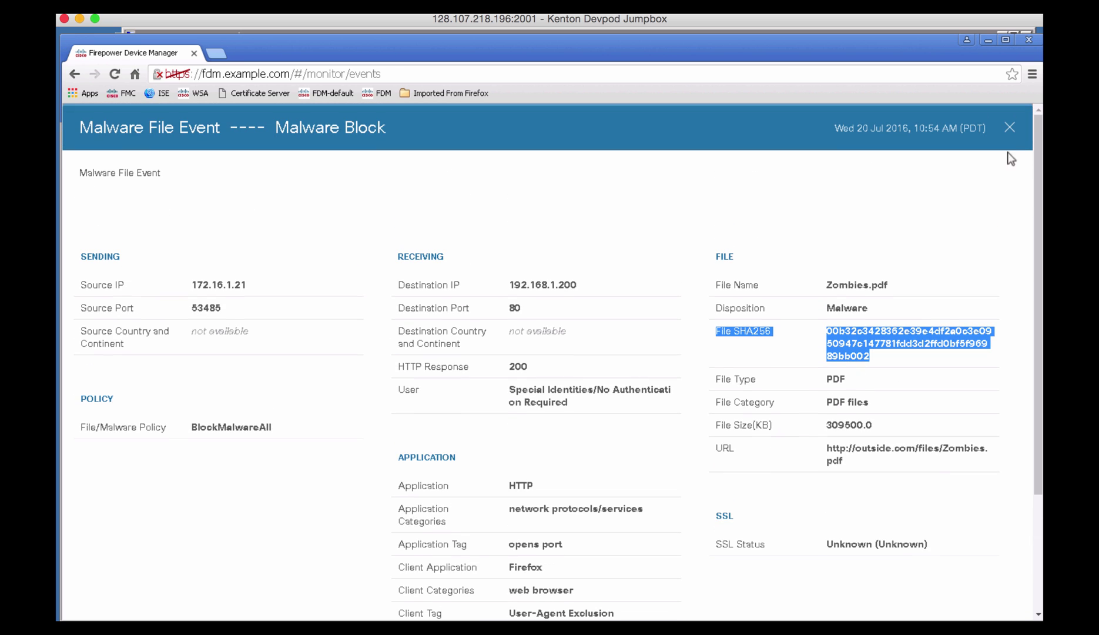
Step: Filter Connection events to Rule Action=Block
{"action": "left_click", "coordinate": [1009, 127]}
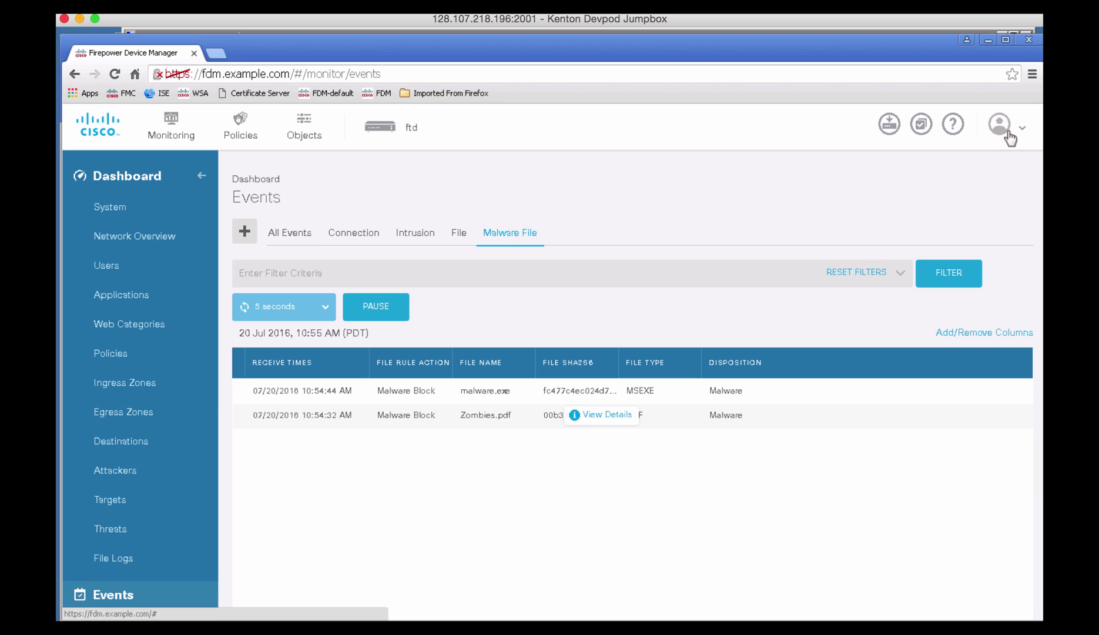
{"action": "left_click", "coordinate": [358, 240]}
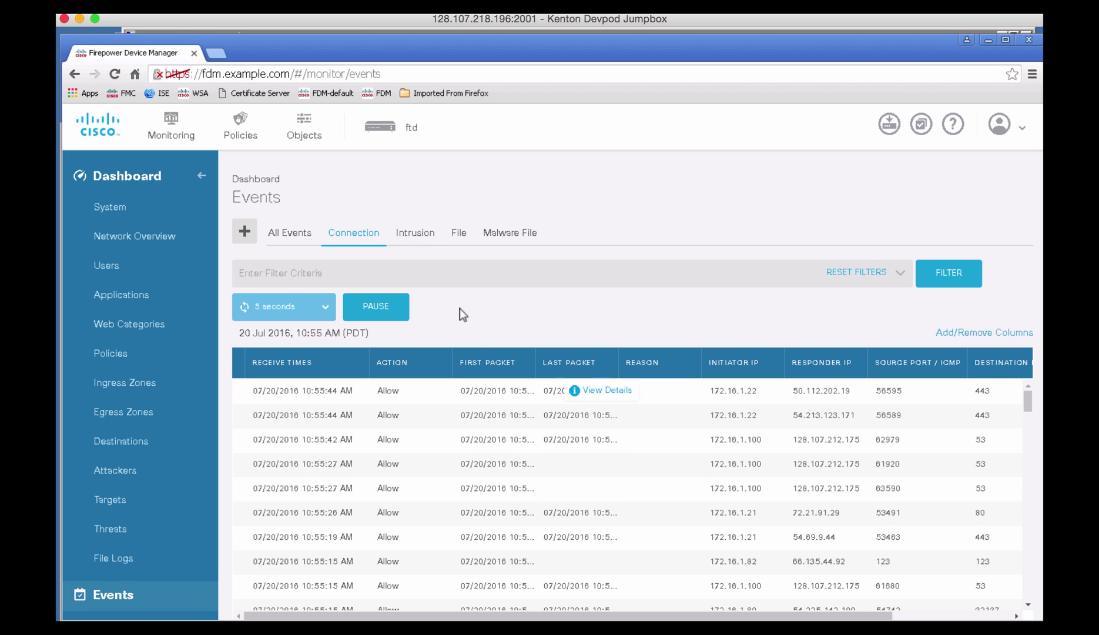
{"action": "left_click", "coordinate": [435, 276]}
{"action": "type", "text": "rule"}
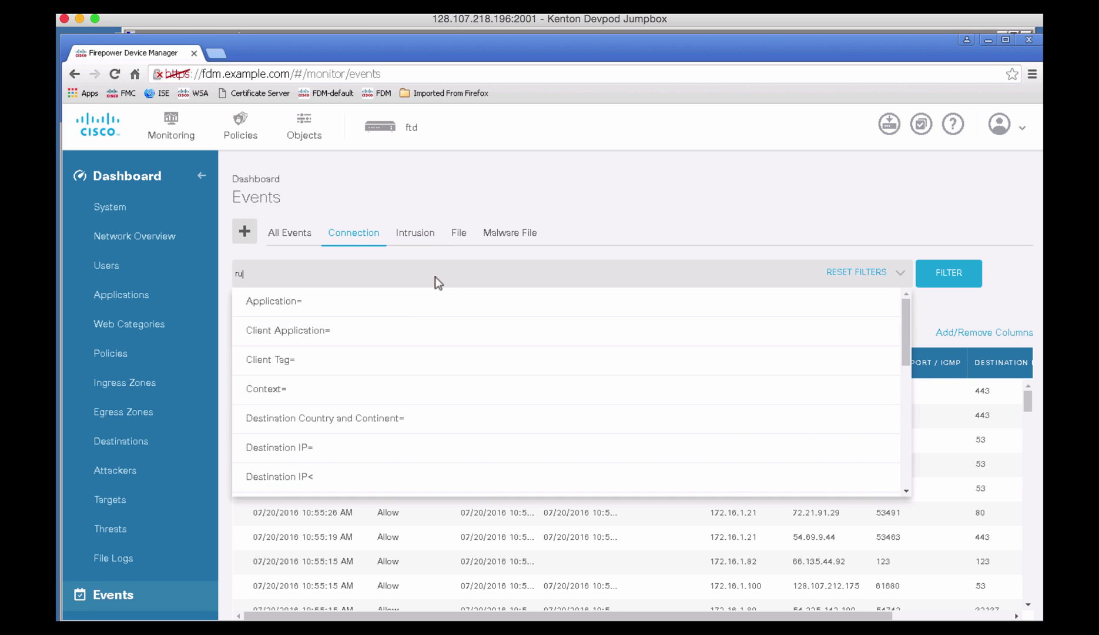
{"action": "left_click", "coordinate": [393, 304]}
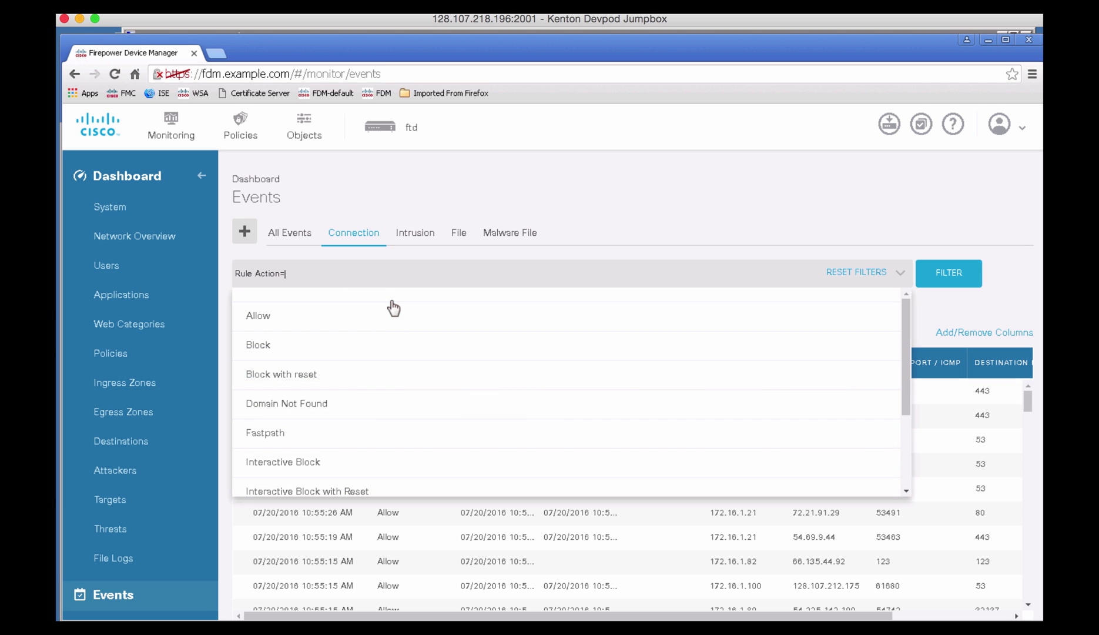
{"action": "left_click", "coordinate": [356, 350]}
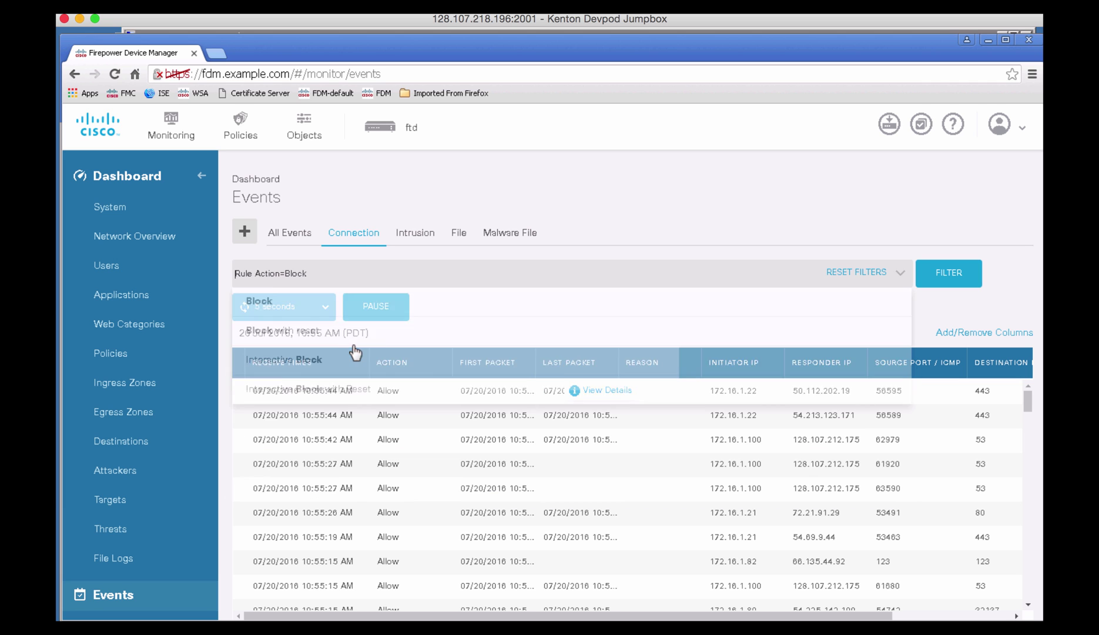
{"action": "left_click", "coordinate": [952, 273]}
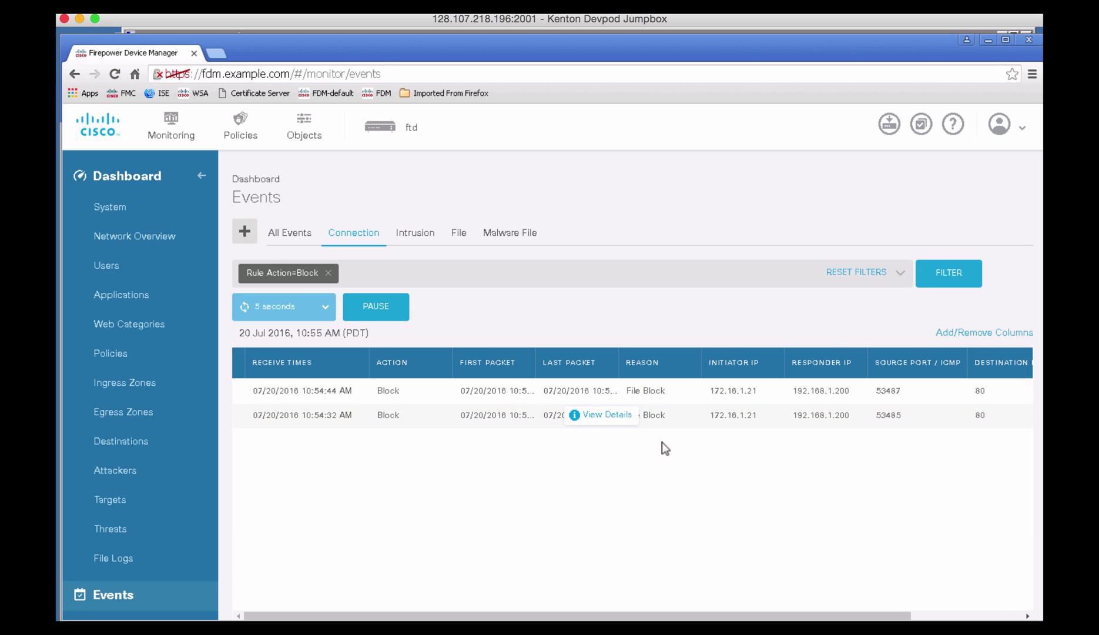
Step: Inspect the two File Block connections to 192.168.1.200 in the filtered results
{"action": "mouse_move", "coordinate": [638, 397]}
{"action": "mouse_move", "coordinate": [629, 423]}
{"action": "left_click_drag", "start_coordinate": [594, 615], "coordinate": [823, 616]}
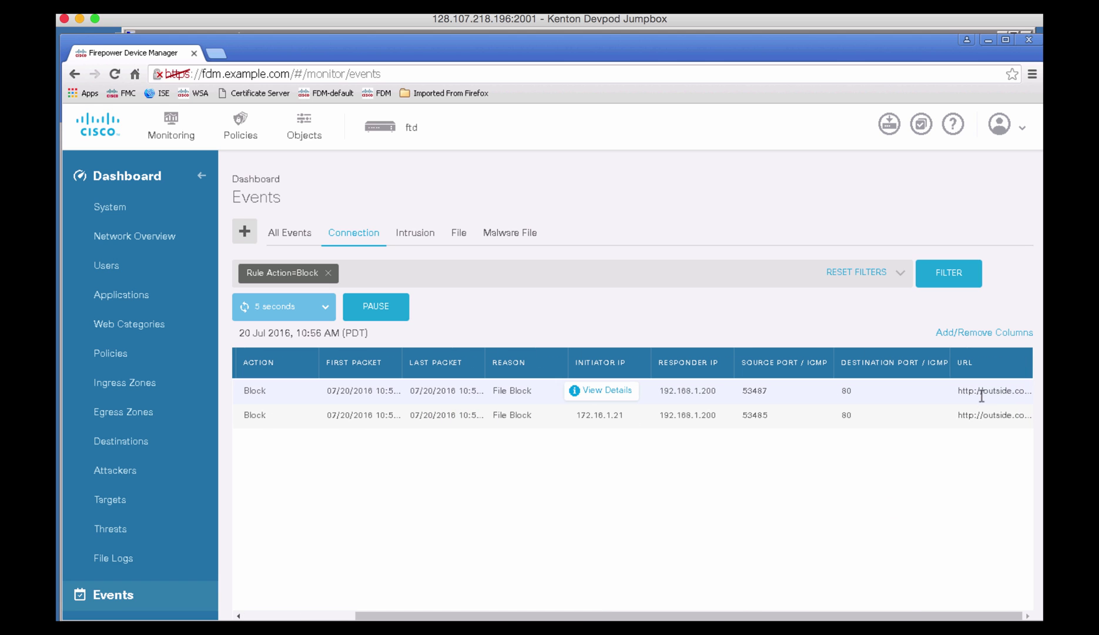
{"action": "mouse_move", "coordinate": [607, 404]}
{"action": "left_click", "coordinate": [606, 416]}
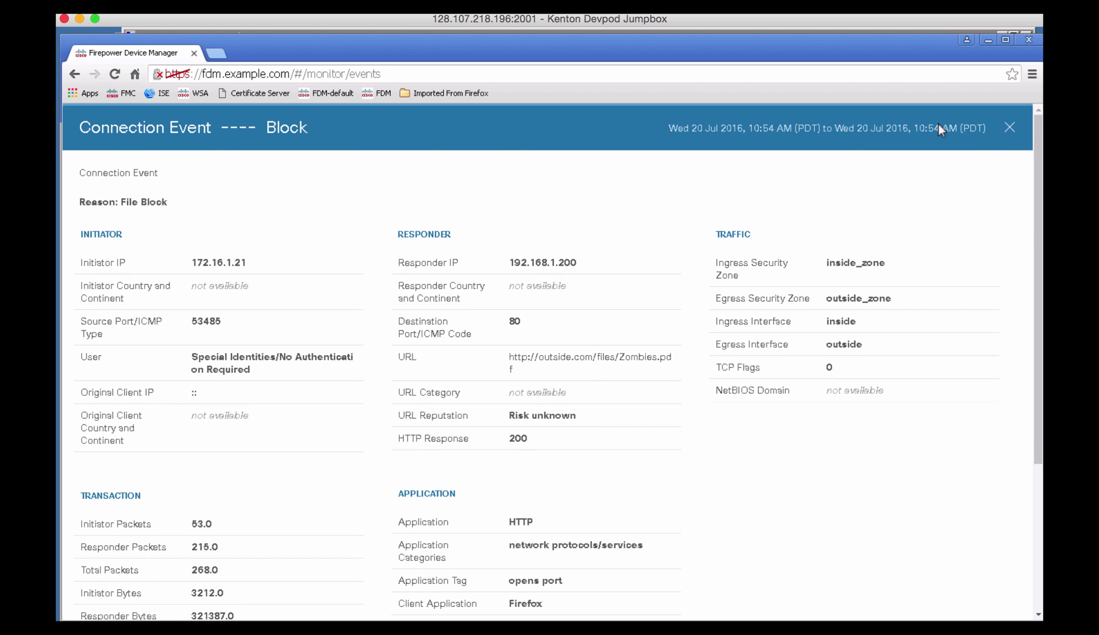
{"action": "left_click_drag", "start_coordinate": [510, 363], "coordinate": [536, 371]}
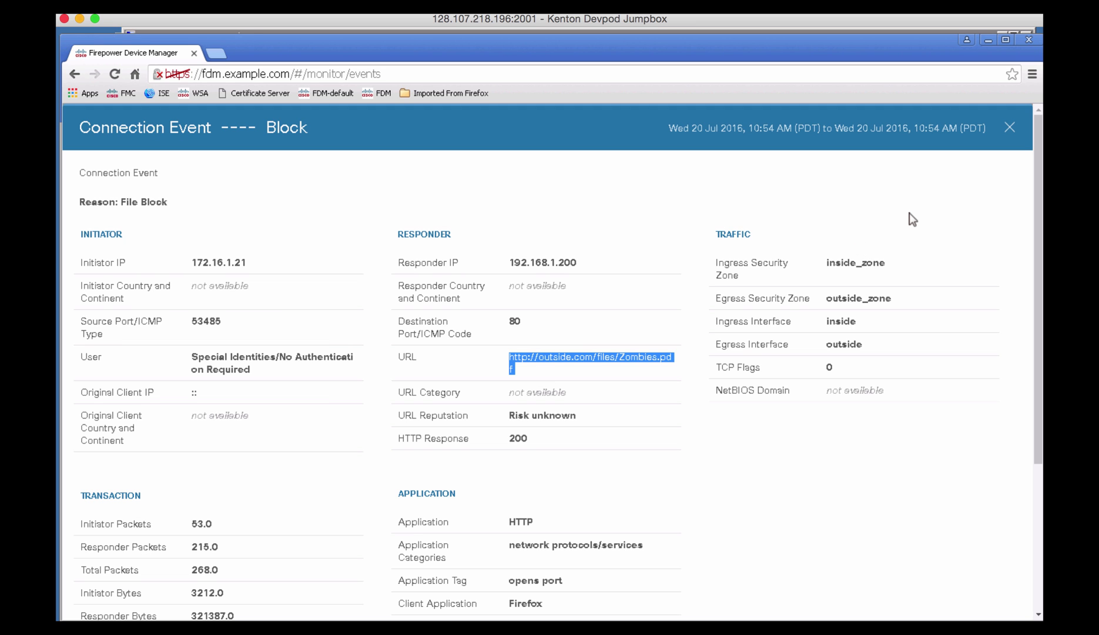
{"action": "scroll", "coordinate": [909, 213], "scroll_direction": "down", "scroll_amount": 3}
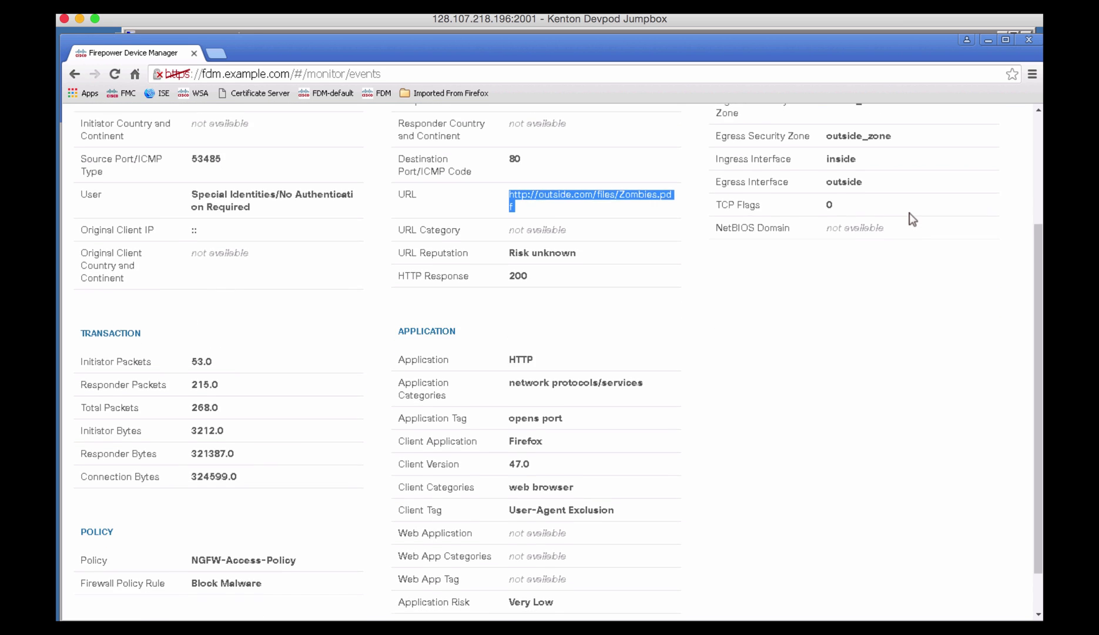
{"action": "scroll", "coordinate": [909, 213], "scroll_direction": "down", "scroll_amount": 1}
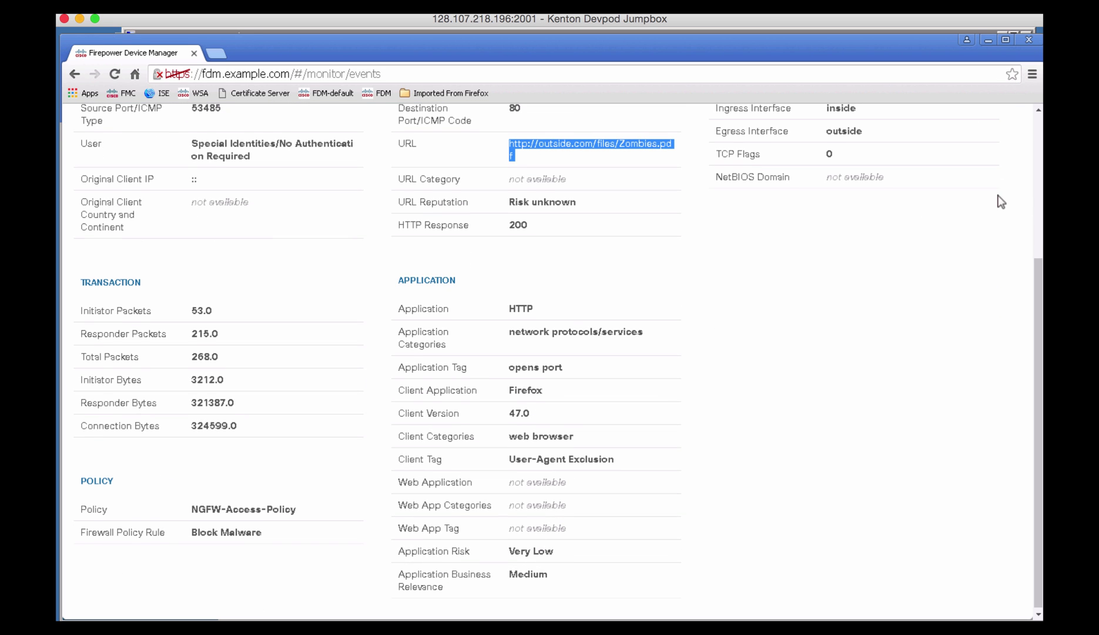
{"action": "scroll", "coordinate": [999, 201], "scroll_direction": "up", "scroll_amount": 4}
{"action": "left_click", "coordinate": [1010, 128]}
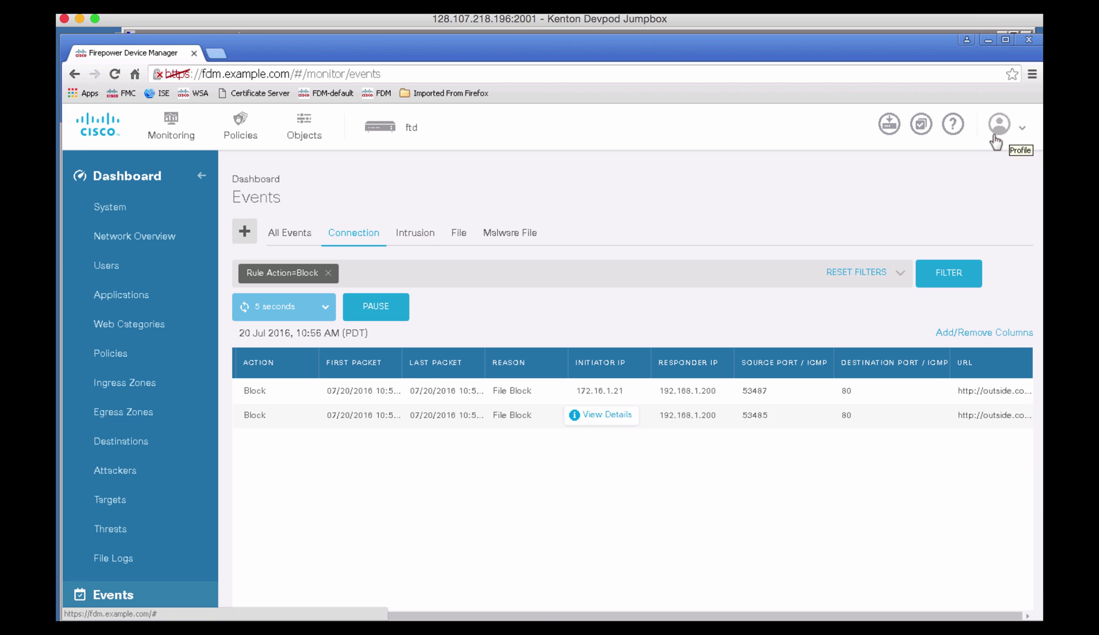
Step: Go to the ftd Device Dashboard from the top navigation bar
{"action": "left_click", "coordinate": [399, 141]}
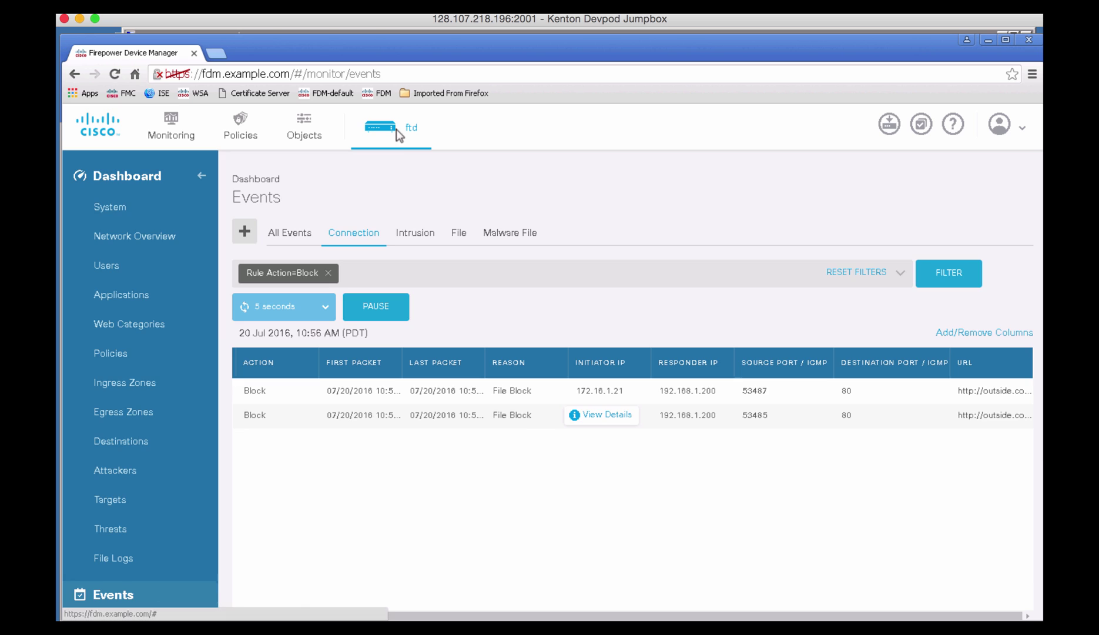